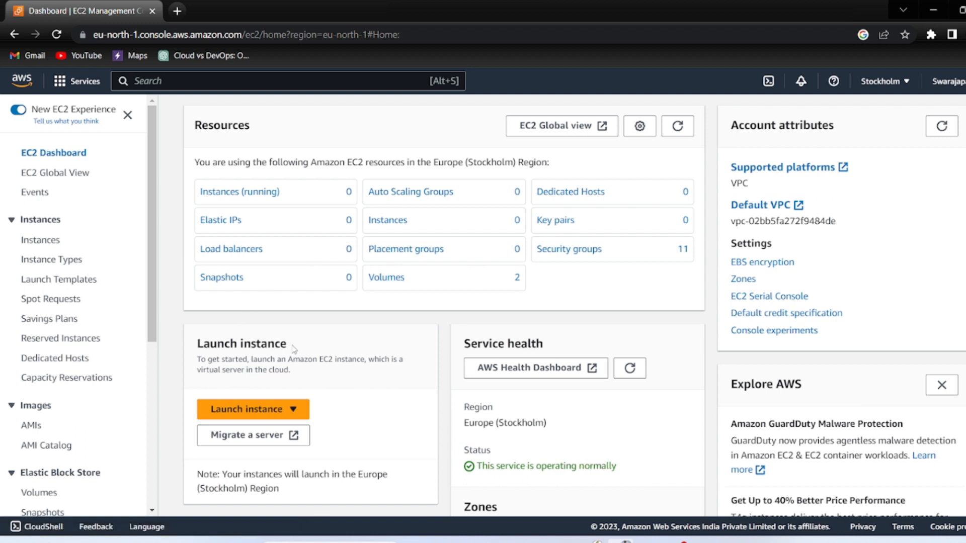
Start a new EC2 instance launch and name it Mywindows
{"action": "scroll", "coordinate": [294, 349], "scroll_direction": "down", "scroll_amount": 2}
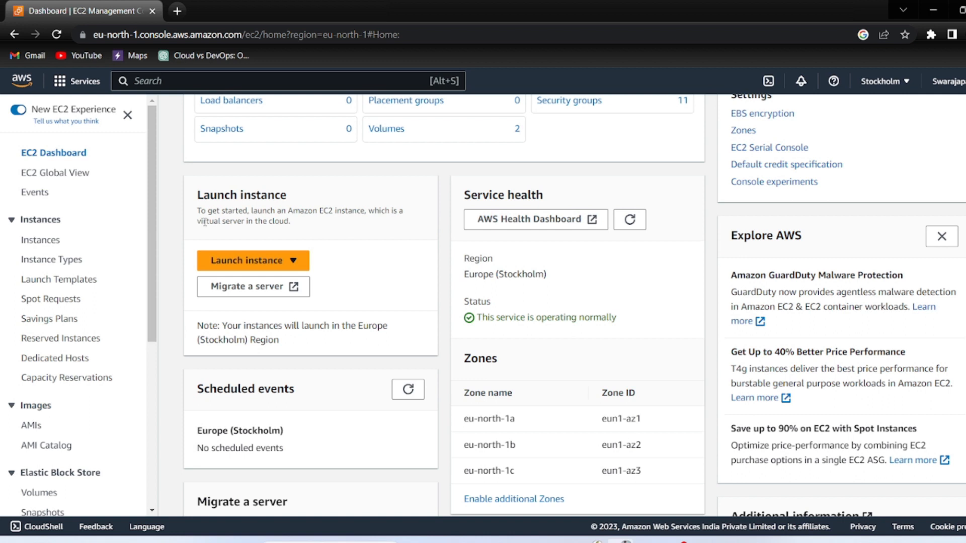
{"action": "scroll", "coordinate": [204, 222], "scroll_direction": "up", "scroll_amount": 3}
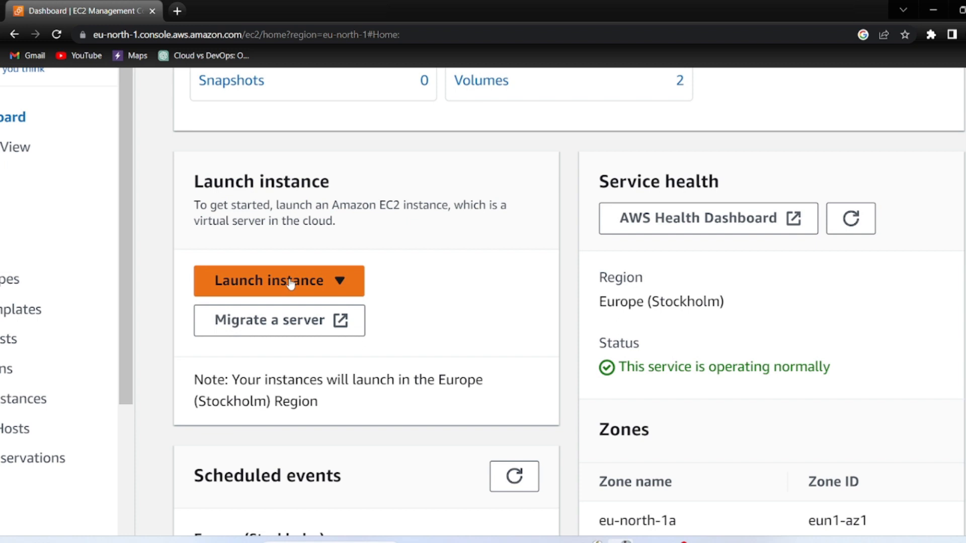
{"action": "left_click", "coordinate": [291, 282]}
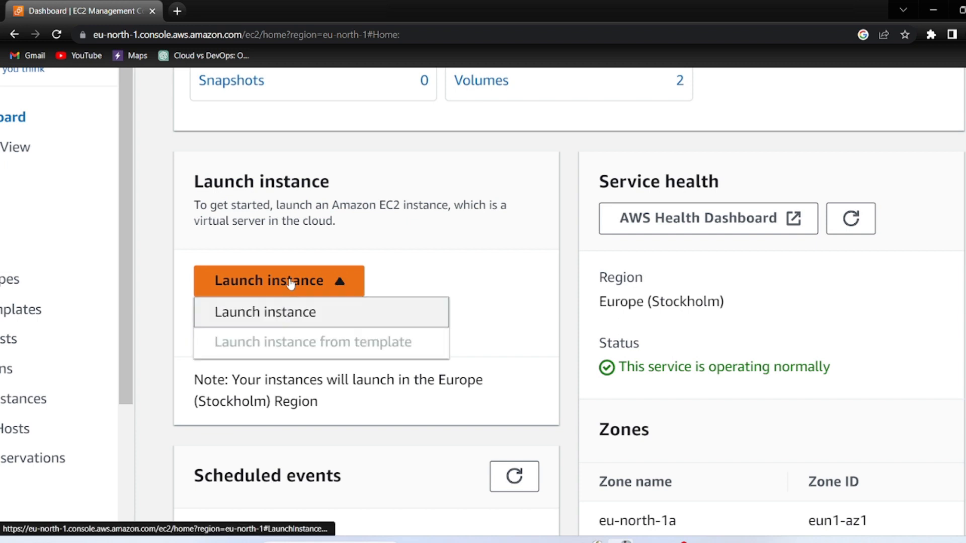
{"action": "left_click", "coordinate": [295, 313]}
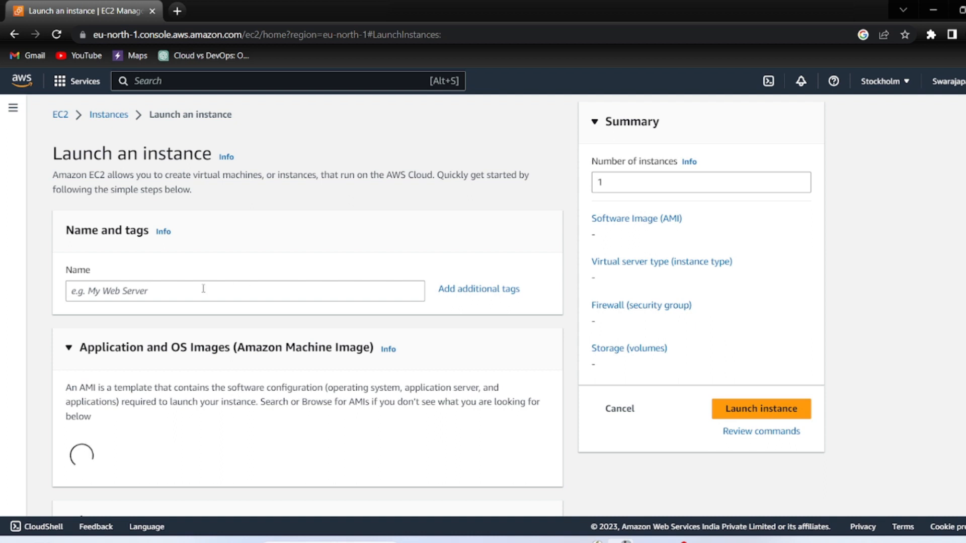
{"action": "left_click", "coordinate": [180, 291]}
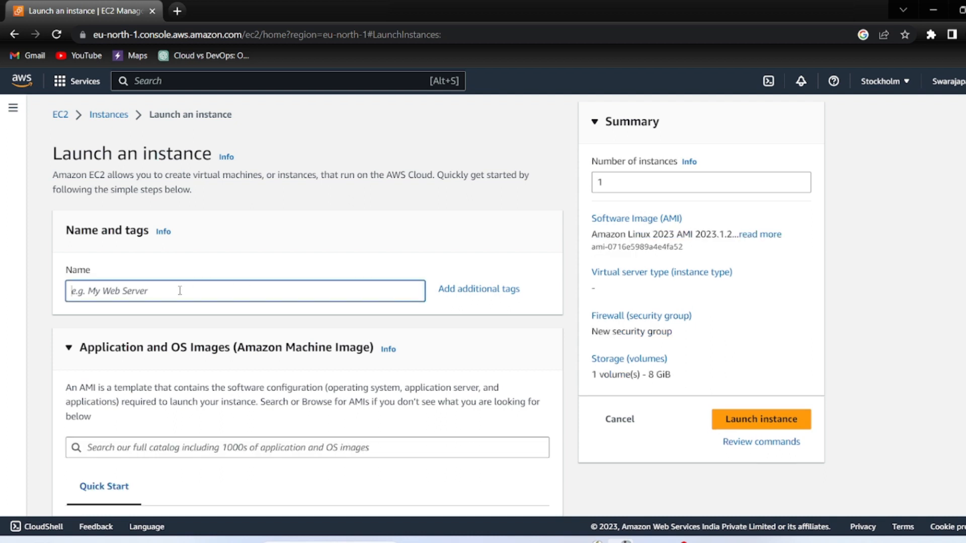
{"action": "type", "text": "Mywindows"}
Select the Microsoft Windows Server 2022 Base Quick Start image
{"action": "scroll", "coordinate": [93, 373], "scroll_direction": "down", "scroll_amount": 2}
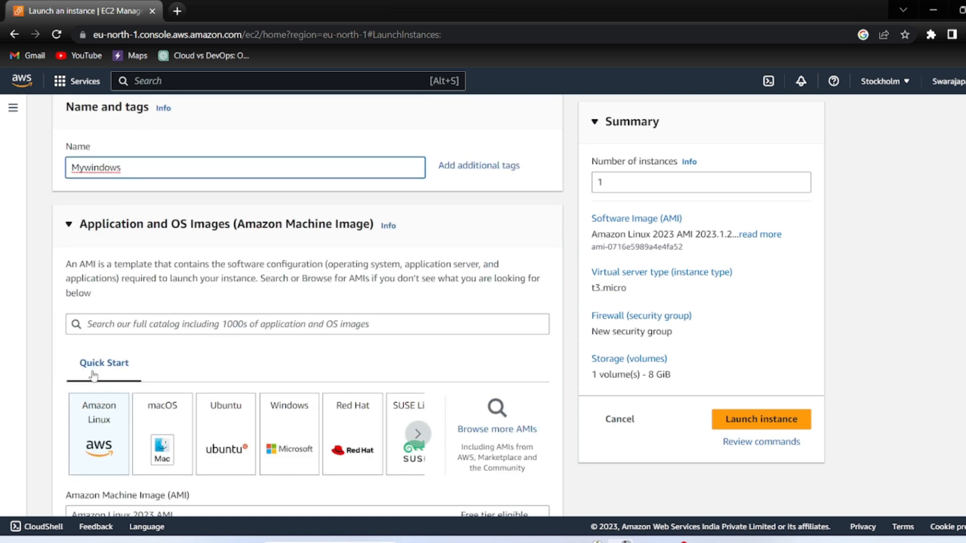
{"action": "scroll", "coordinate": [112, 441], "scroll_direction": "down", "scroll_amount": 2}
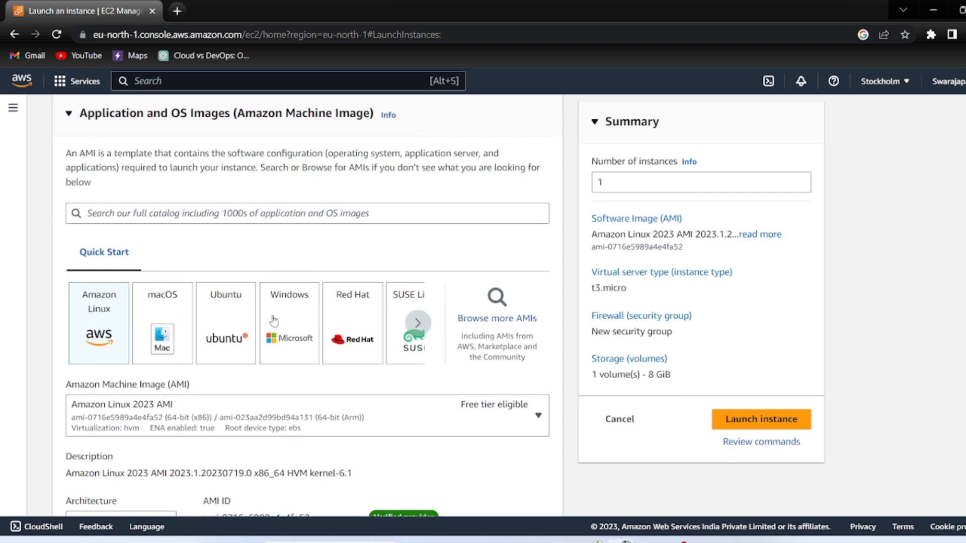
{"action": "left_click", "coordinate": [273, 321]}
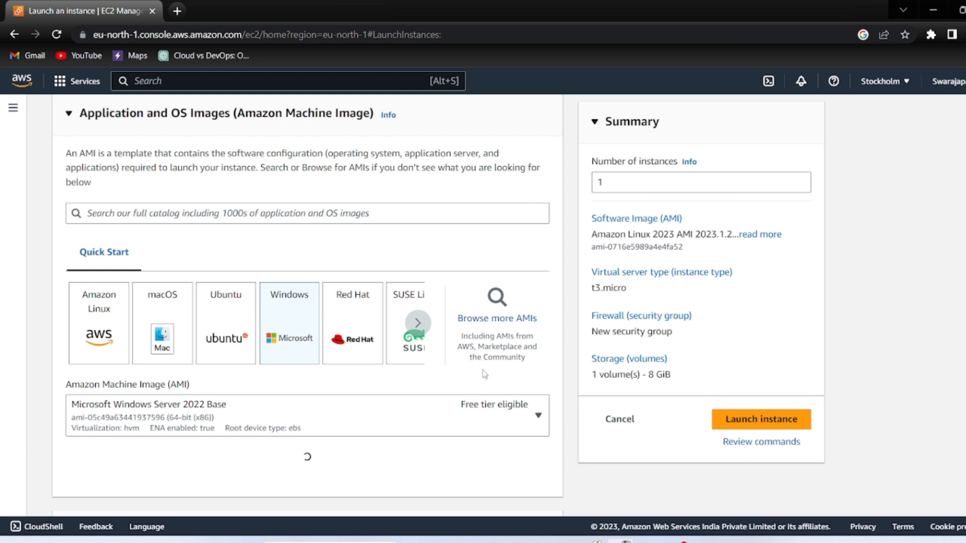
{"action": "scroll", "coordinate": [491, 401], "scroll_direction": "down", "scroll_amount": 3}
{"action": "scroll", "coordinate": [481, 285], "scroll_direction": "down", "scroll_amount": 5}
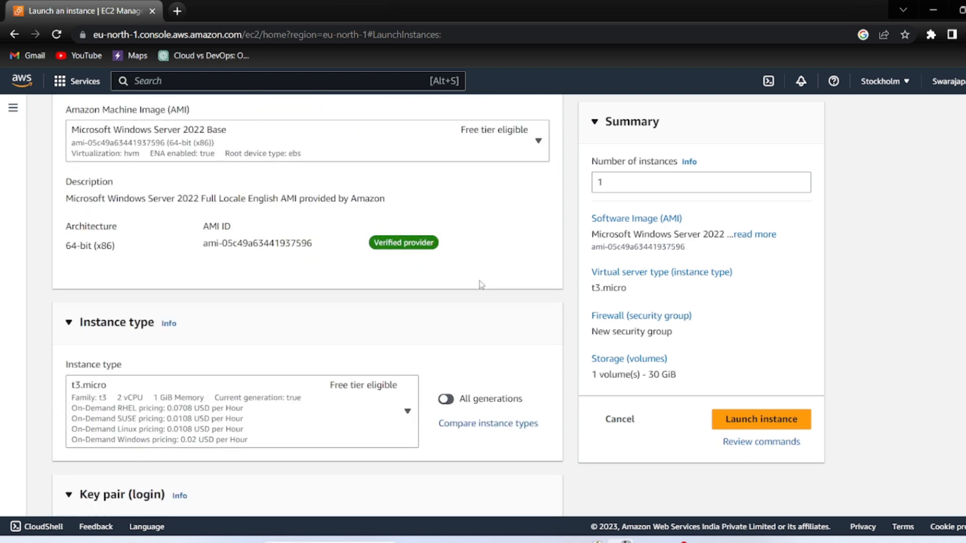
{"action": "scroll", "coordinate": [481, 285], "scroll_direction": "down", "scroll_amount": 2}
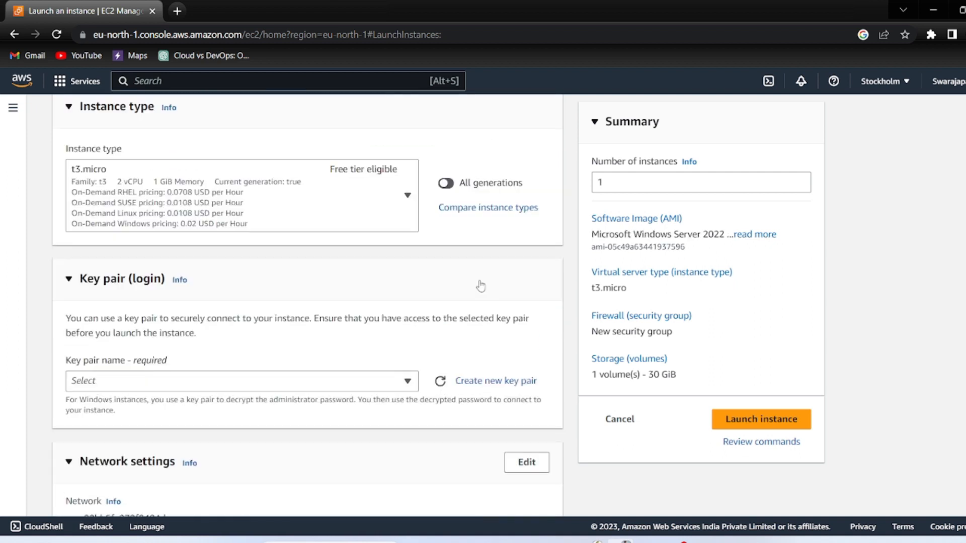
Create and download an RSA .pem key pair named Windows for the instance
{"action": "left_click", "coordinate": [468, 384]}
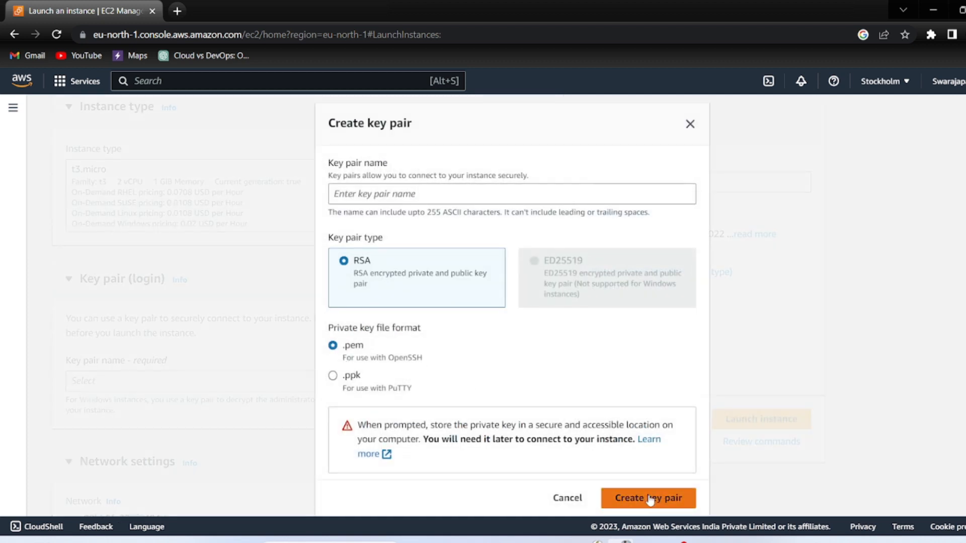
{"action": "left_click", "coordinate": [356, 193]}
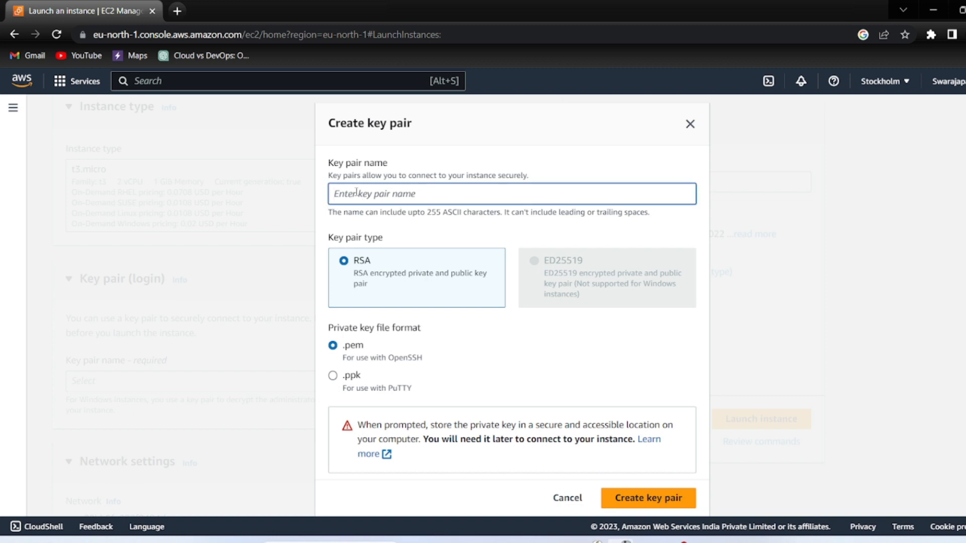
{"action": "type", "text": "Windows"}
{"action": "left_click", "coordinate": [638, 497]}
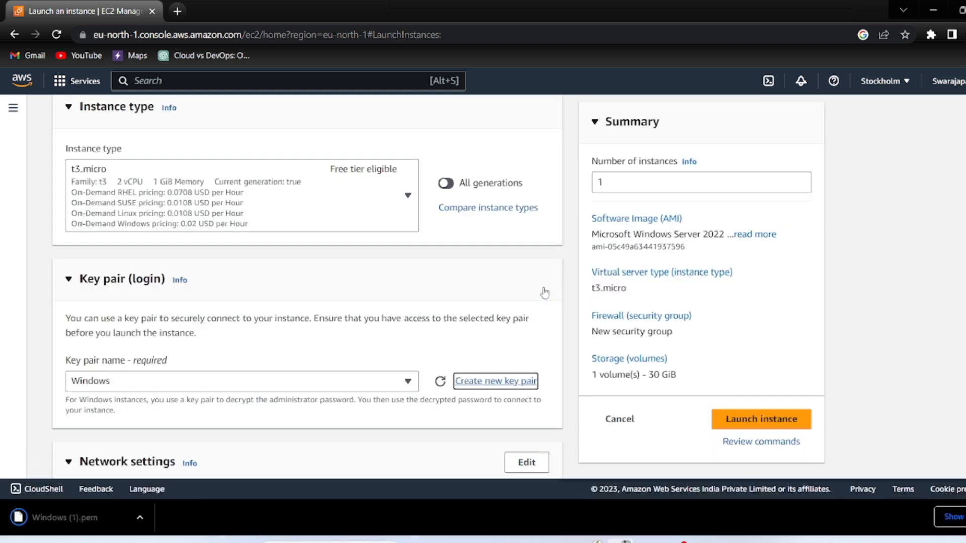
Review the Mywindows configuration and launch the Windows Server 2022 instance
{"action": "scroll", "coordinate": [306, 387], "scroll_direction": "down", "scroll_amount": 4}
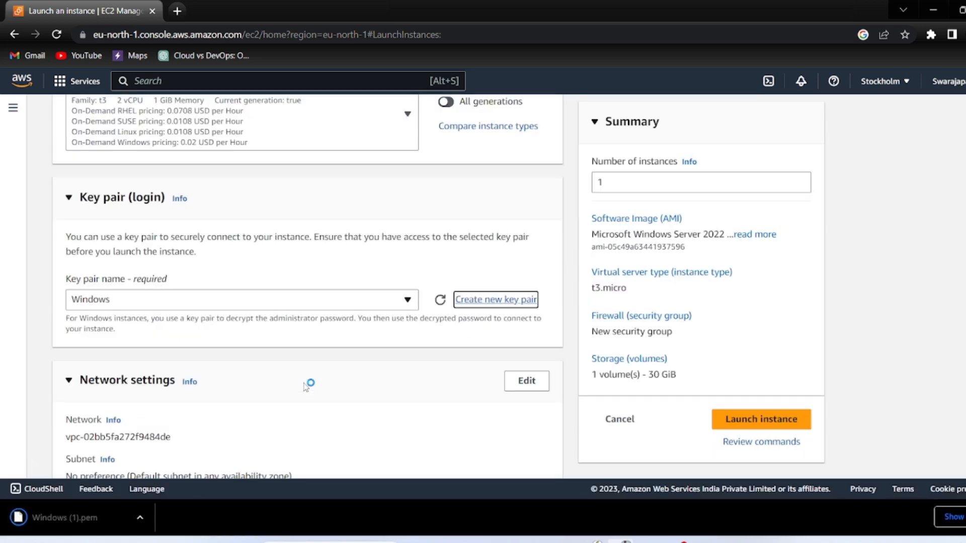
{"action": "scroll", "coordinate": [306, 387], "scroll_direction": "down", "scroll_amount": 7}
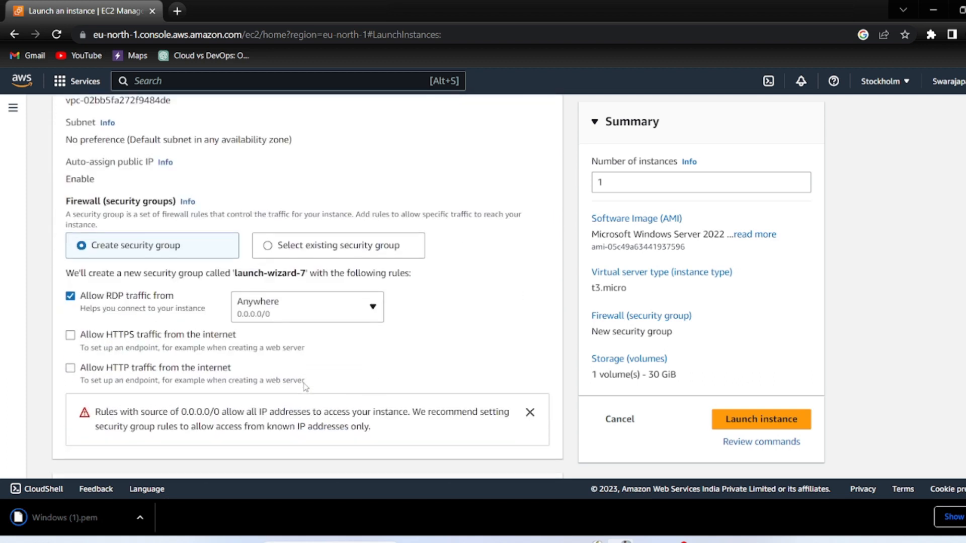
{"action": "scroll", "coordinate": [305, 386], "scroll_direction": "up", "scroll_amount": 15}
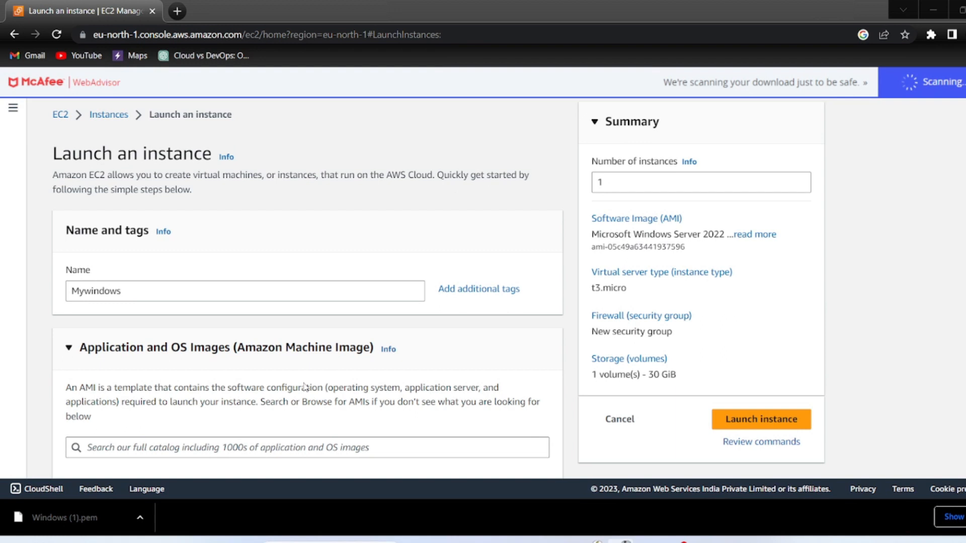
{"action": "scroll", "coordinate": [305, 387], "scroll_direction": "down", "scroll_amount": 6}
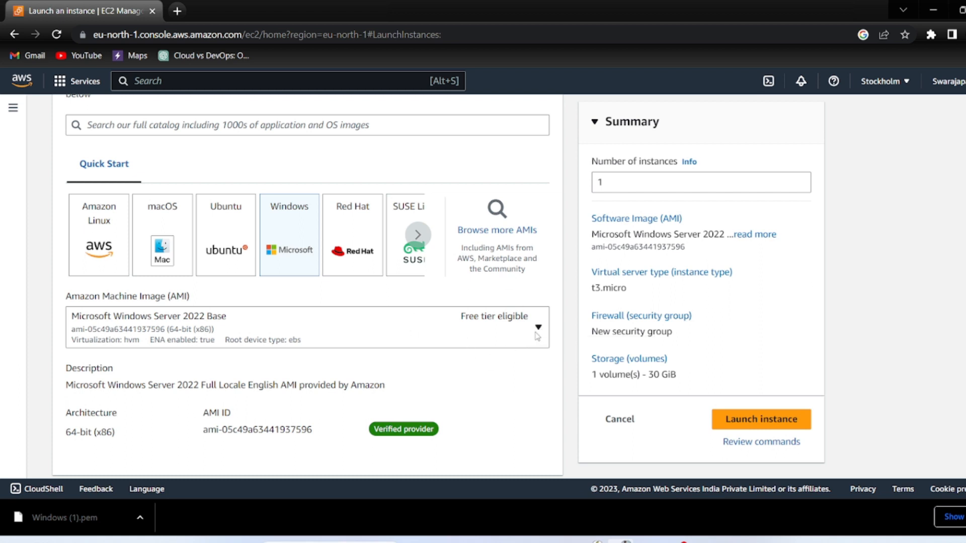
{"action": "left_click", "coordinate": [768, 428]}
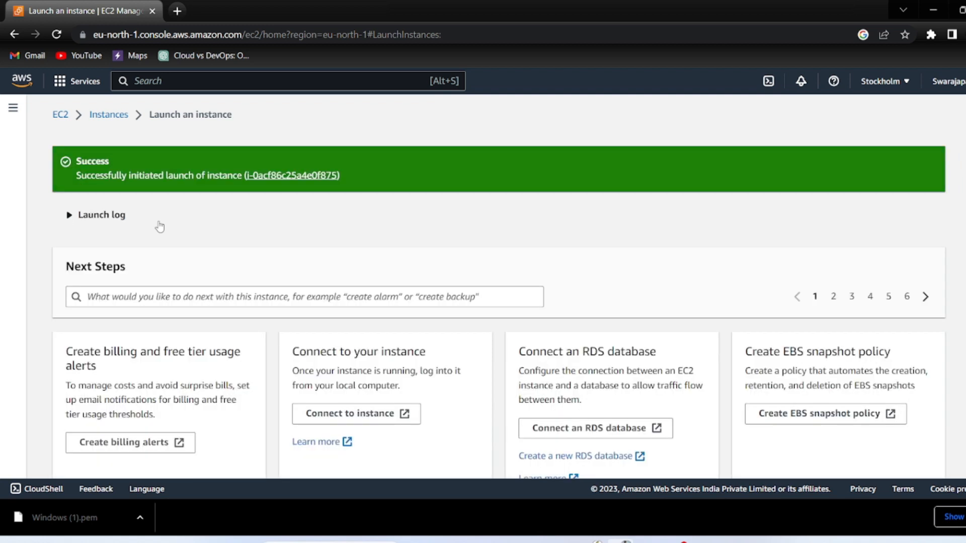
{"action": "scroll", "coordinate": [157, 225], "scroll_direction": "down", "scroll_amount": 1}
{"action": "scroll", "coordinate": [158, 225], "scroll_direction": "up", "scroll_amount": 1}
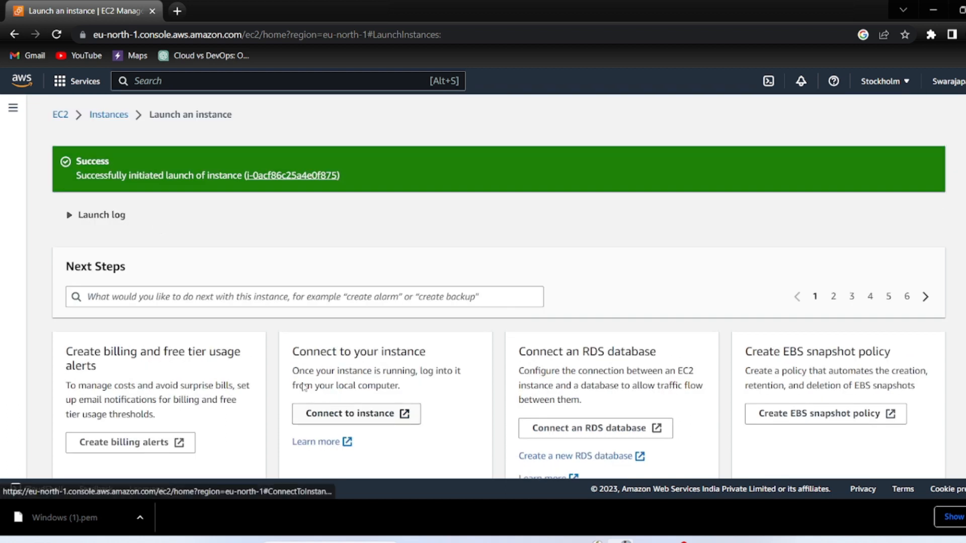
Select the Mywindows instance in the instances list and open its Connect page
{"action": "left_click", "coordinate": [103, 116]}
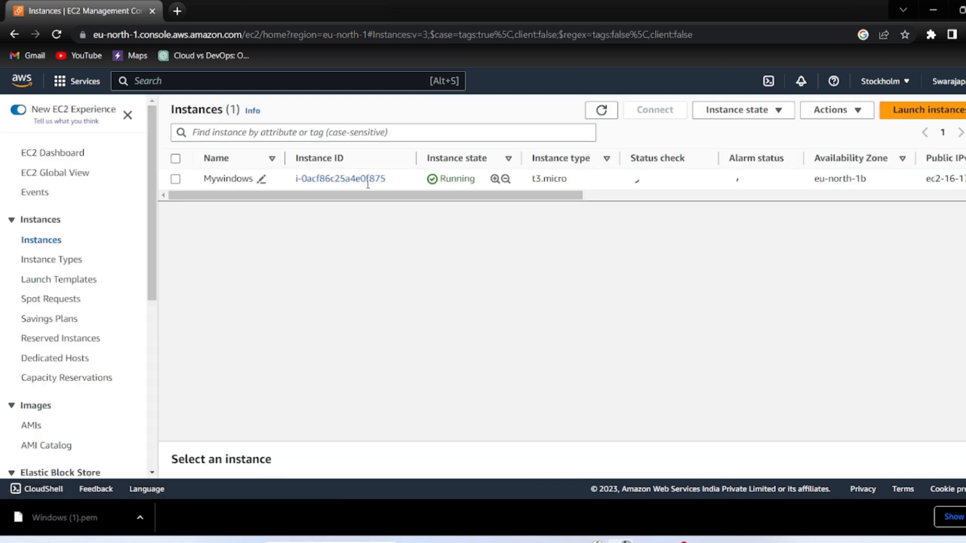
{"action": "left_click_drag", "start_coordinate": [475, 180], "coordinate": [440, 179]}
{"action": "left_click", "coordinate": [443, 178]}
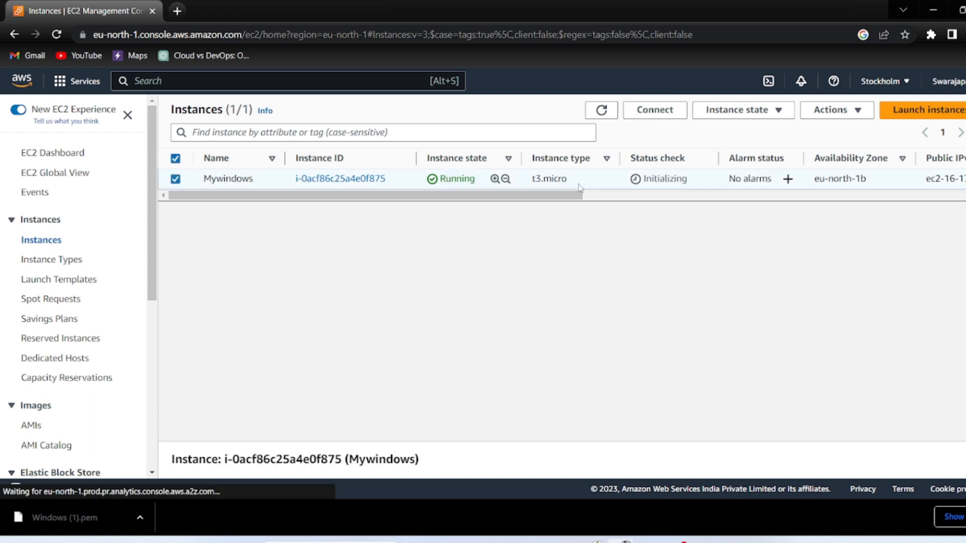
{"action": "left_click", "coordinate": [652, 116]}
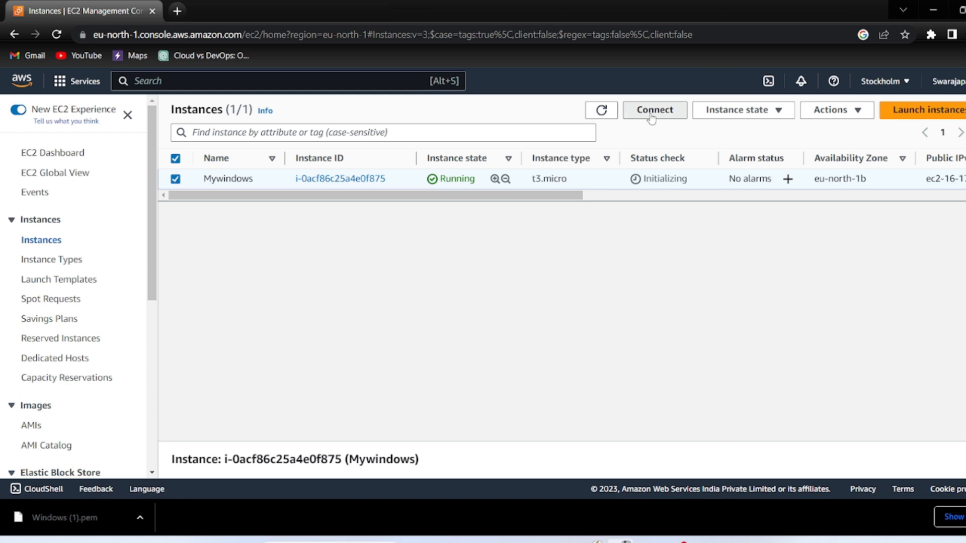
Show the RDP client details with public DNS and Administrator user name
{"action": "scroll", "coordinate": [283, 285], "scroll_direction": "down", "scroll_amount": 1}
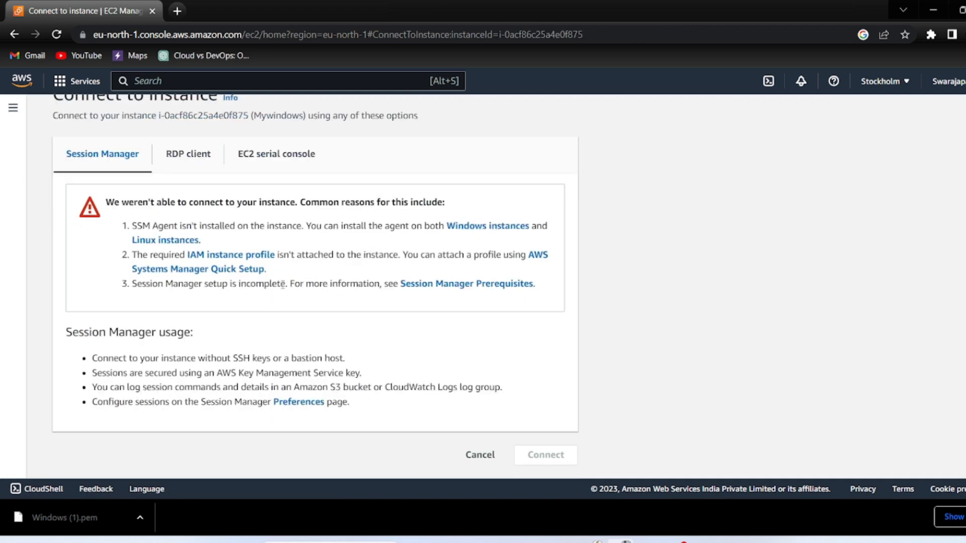
{"action": "left_click", "coordinate": [202, 156]}
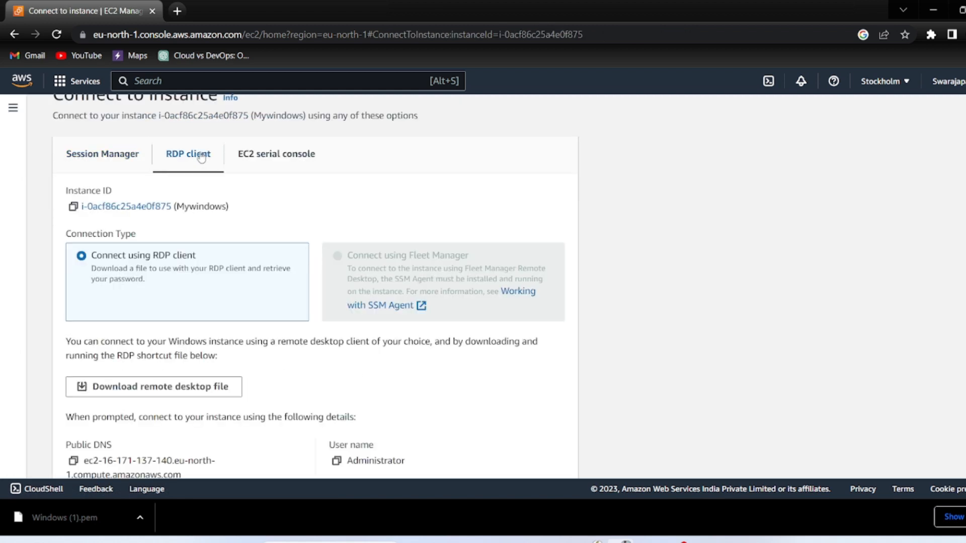
{"action": "scroll", "coordinate": [241, 344], "scroll_direction": "down", "scroll_amount": 1}
{"action": "scroll", "coordinate": [241, 343], "scroll_direction": "down", "scroll_amount": 1}
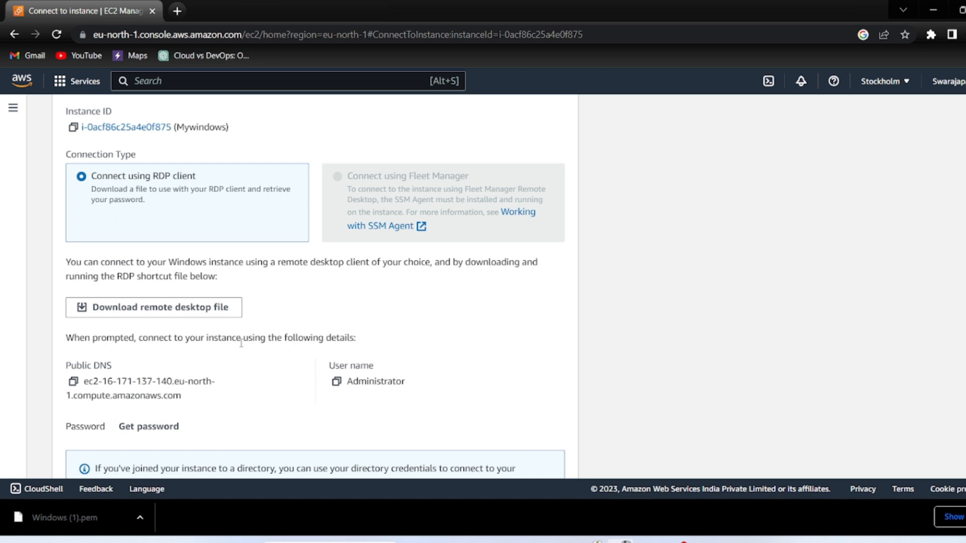
{"action": "left_click_drag", "start_coordinate": [229, 127], "coordinate": [176, 127]}
{"action": "left_click", "coordinate": [180, 124]}
{"action": "scroll", "coordinate": [300, 143], "scroll_direction": "down", "scroll_amount": 2}
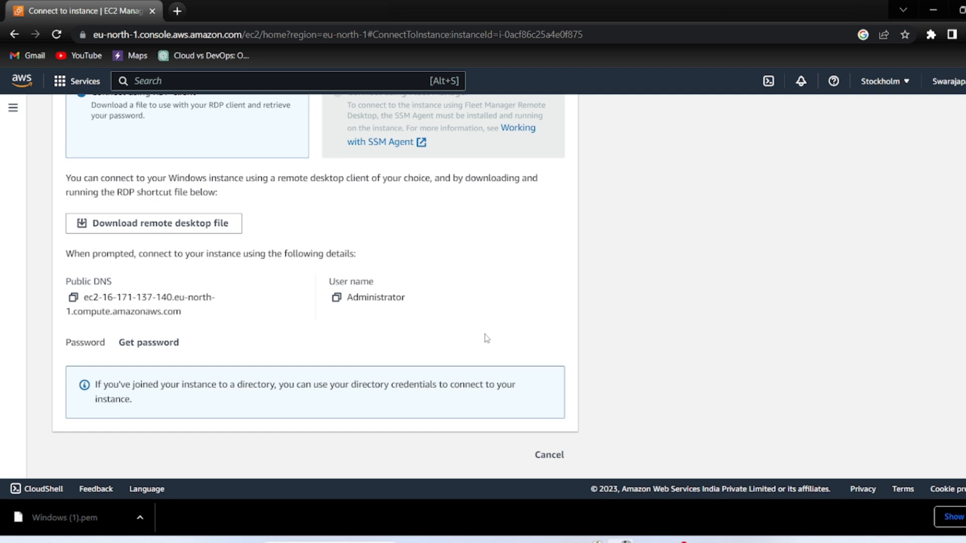
{"action": "scroll", "coordinate": [486, 338], "scroll_direction": "up", "scroll_amount": 4}
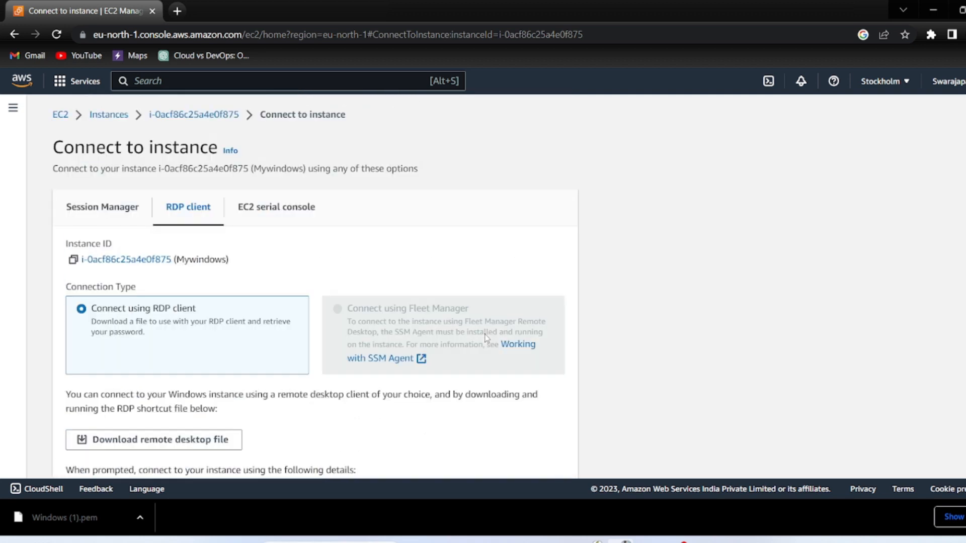
{"action": "scroll", "coordinate": [486, 338], "scroll_direction": "down", "scroll_amount": 4}
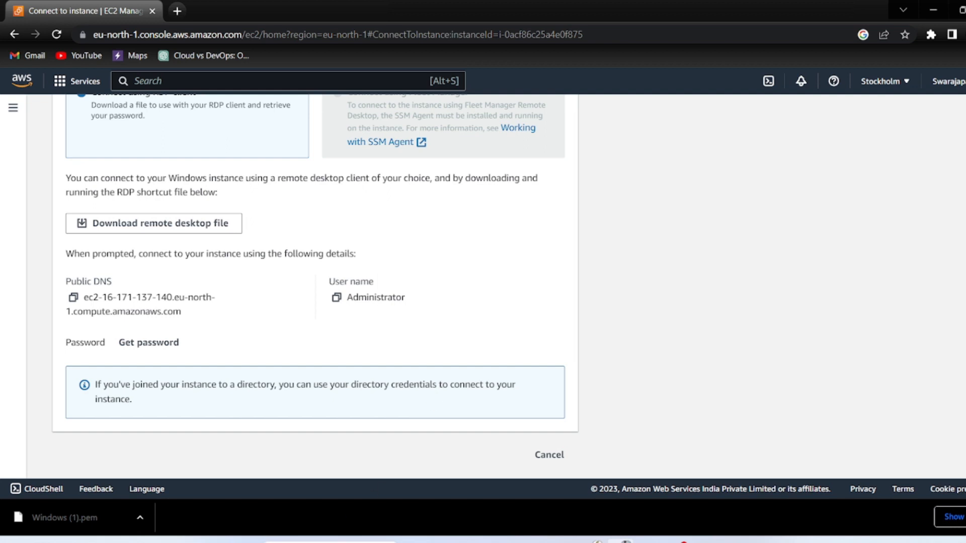
{"action": "left_click", "coordinate": [330, 542]}
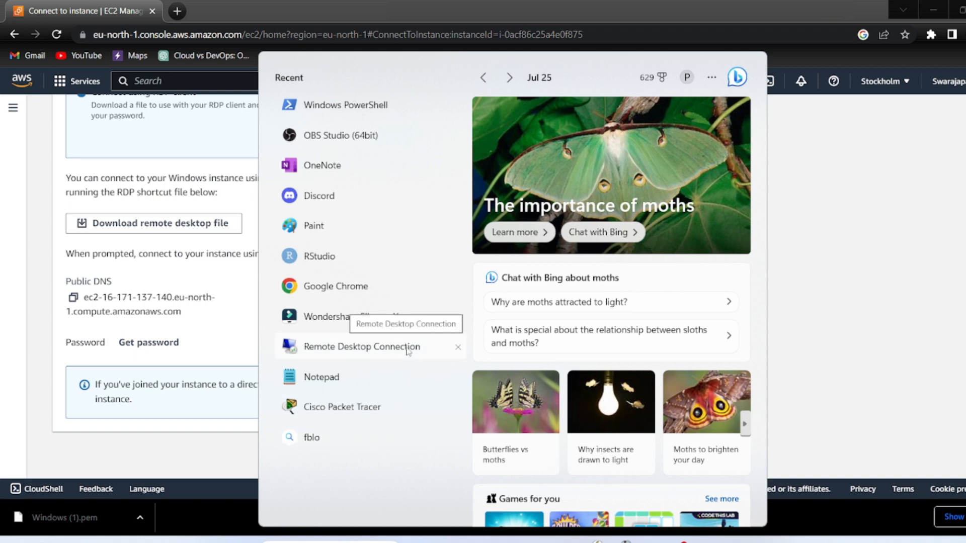
Launch Remote Desktop Connection by searching 'rem' in the taskbar search
{"action": "type", "text": "rem"}
{"action": "key", "text": "BackSpace"}
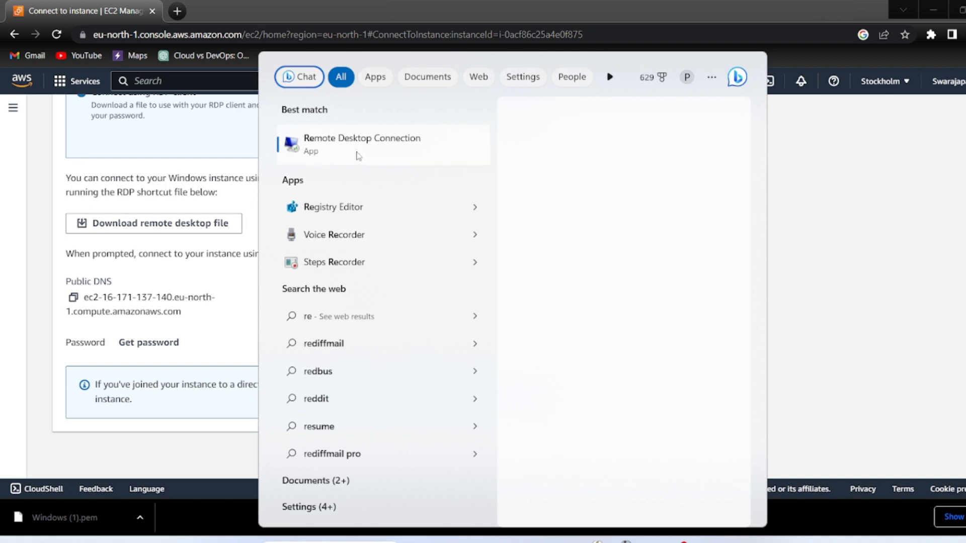
{"action": "left_click", "coordinate": [359, 156]}
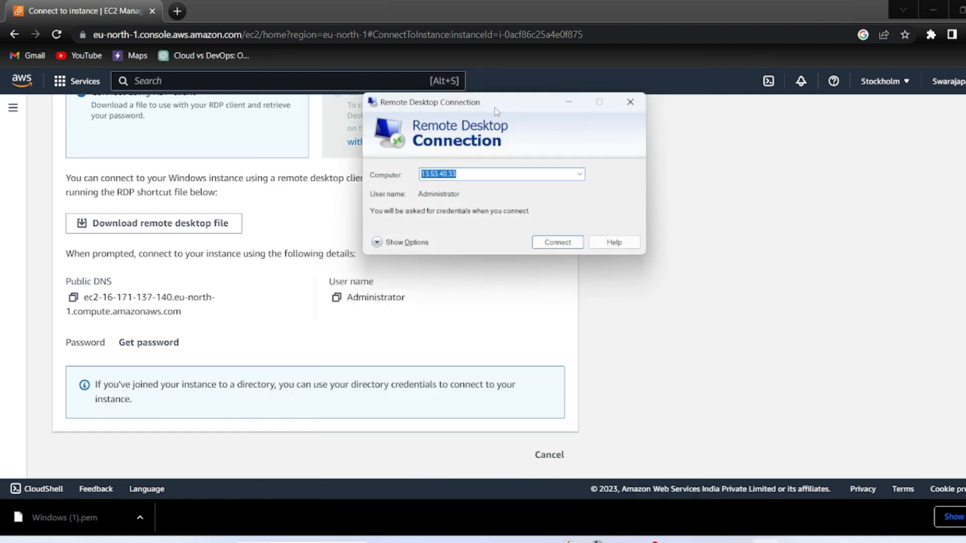
Move the Remote Desktop window right and keep computer 13.53.40.33 selected
{"action": "left_click_drag", "start_coordinate": [492, 108], "coordinate": [653, 116]}
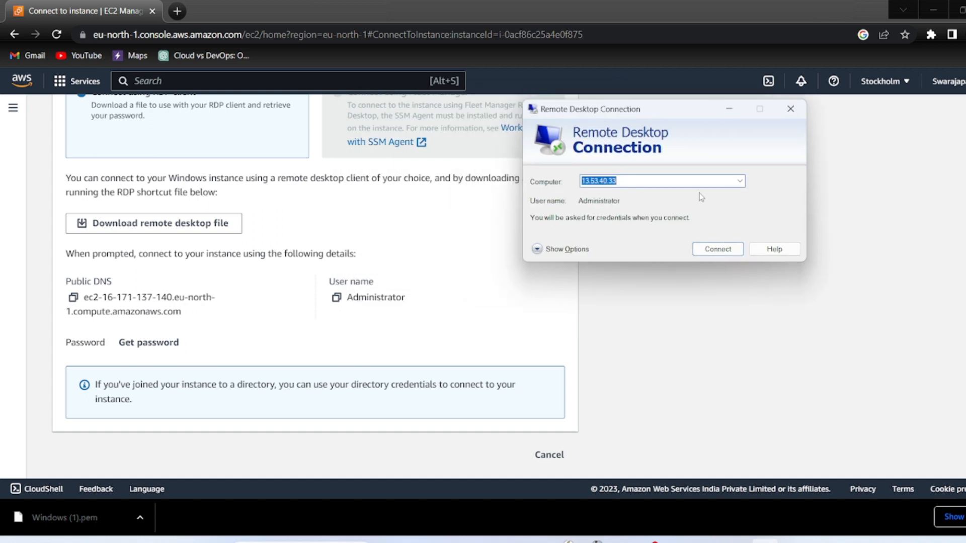
{"action": "left_click", "coordinate": [740, 181]}
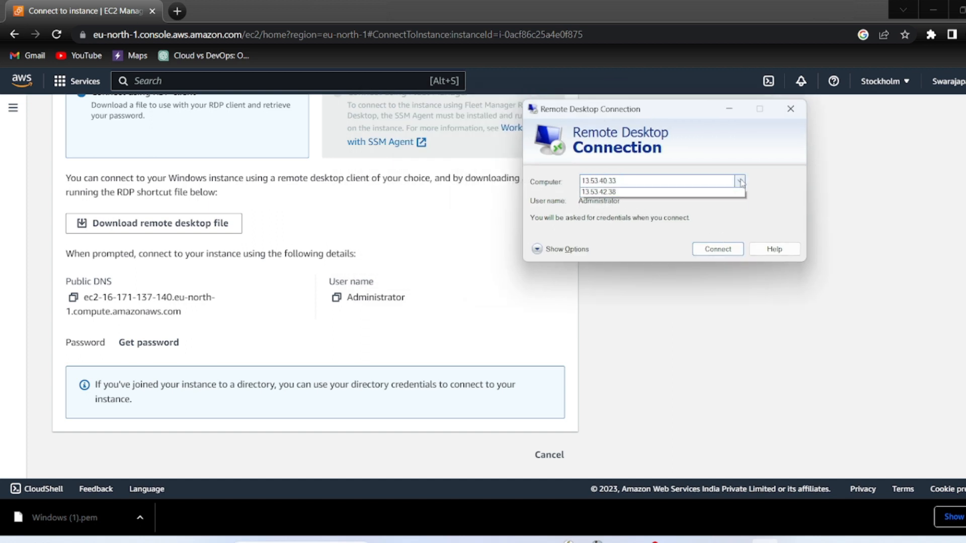
{"action": "left_click", "coordinate": [685, 180]}
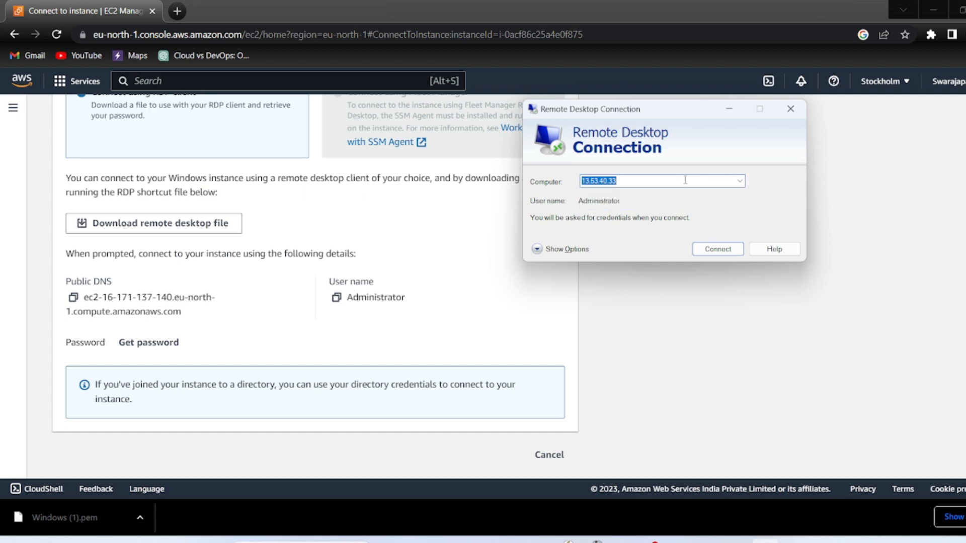
{"action": "scroll", "coordinate": [304, 216], "scroll_direction": "up", "scroll_amount": 5}
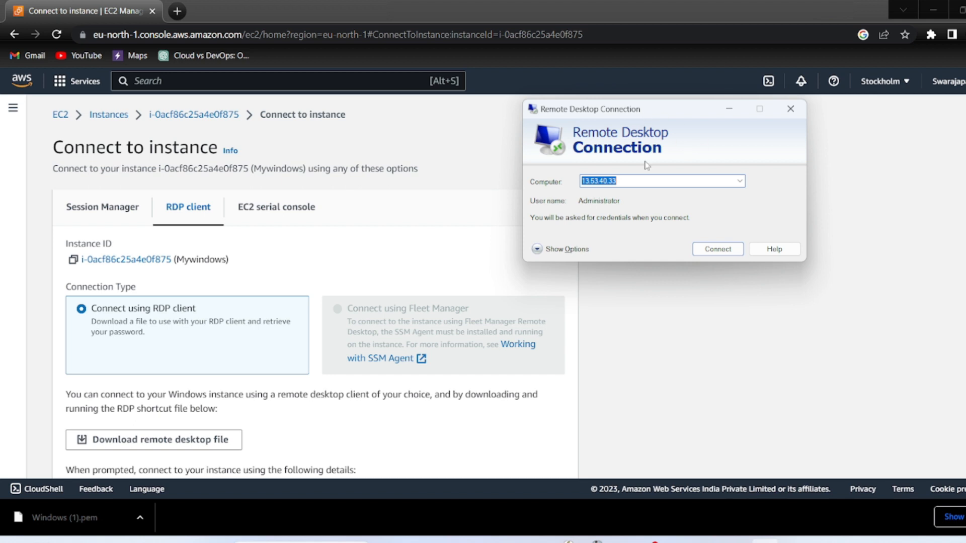
{"action": "left_click", "coordinate": [624, 181]}
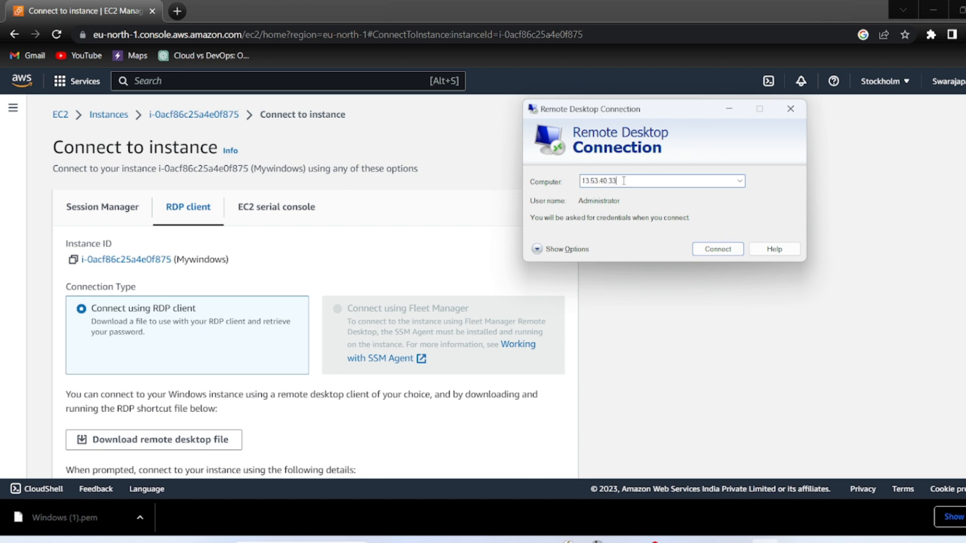
Open the Mywindows instance summary in a new tab and copy public IPv4 16.171.137.140
{"action": "right_click", "coordinate": [216, 121]}
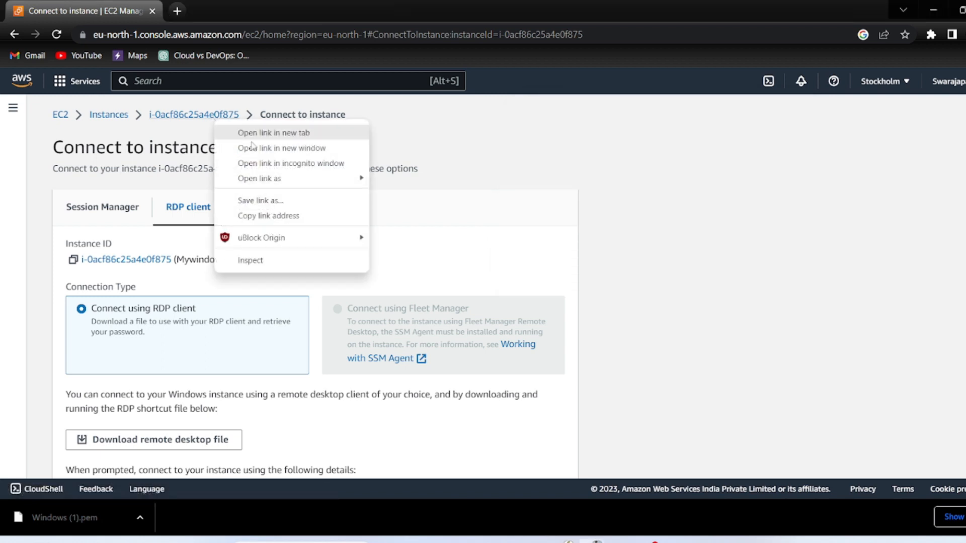
{"action": "left_click", "coordinate": [268, 134]}
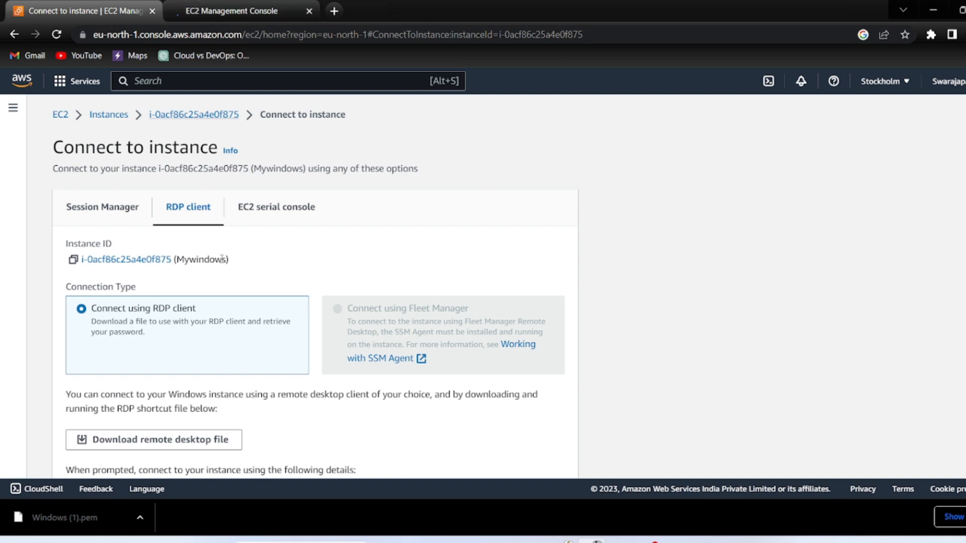
{"action": "scroll", "coordinate": [222, 260], "scroll_direction": "down", "scroll_amount": 4}
{"action": "scroll", "coordinate": [222, 261], "scroll_direction": "up", "scroll_amount": 4}
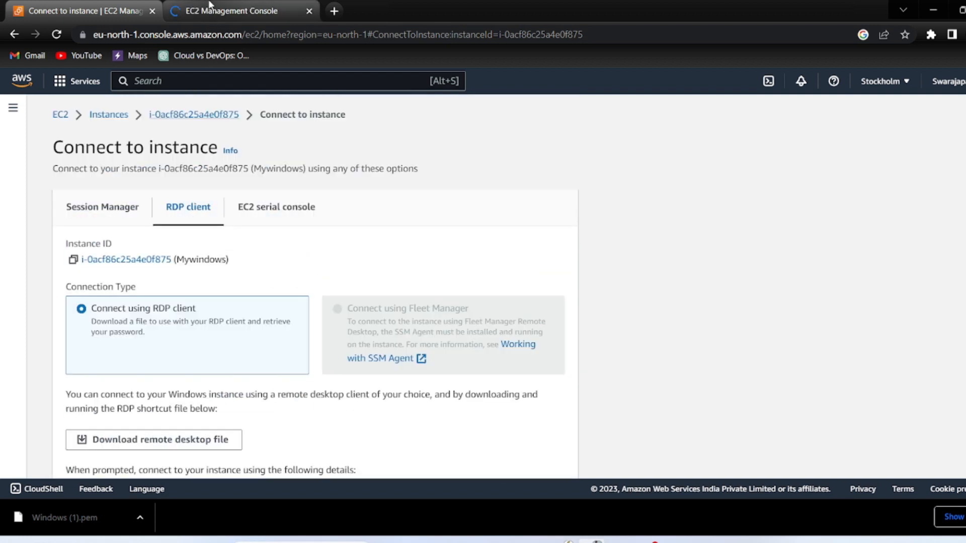
{"action": "left_click", "coordinate": [209, 10]}
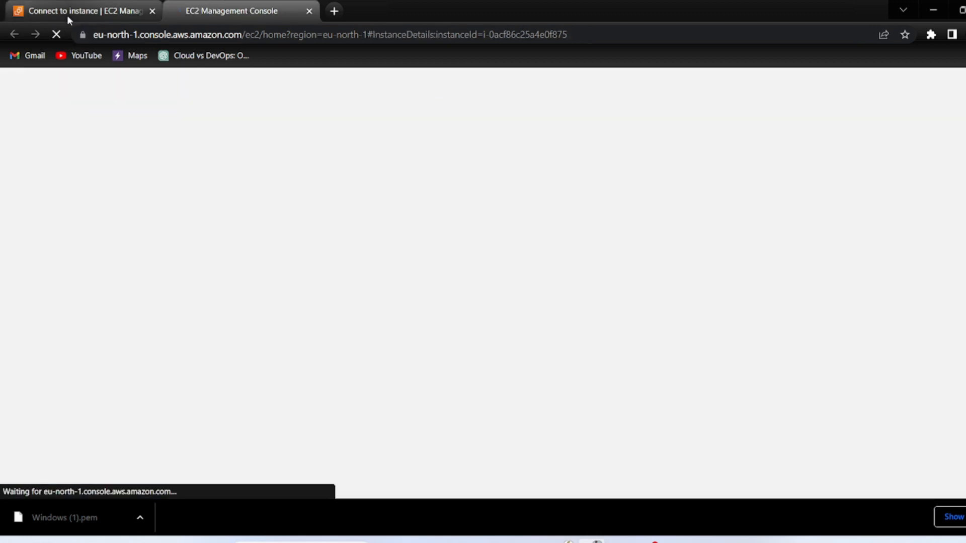
{"action": "left_click", "coordinate": [233, 4]}
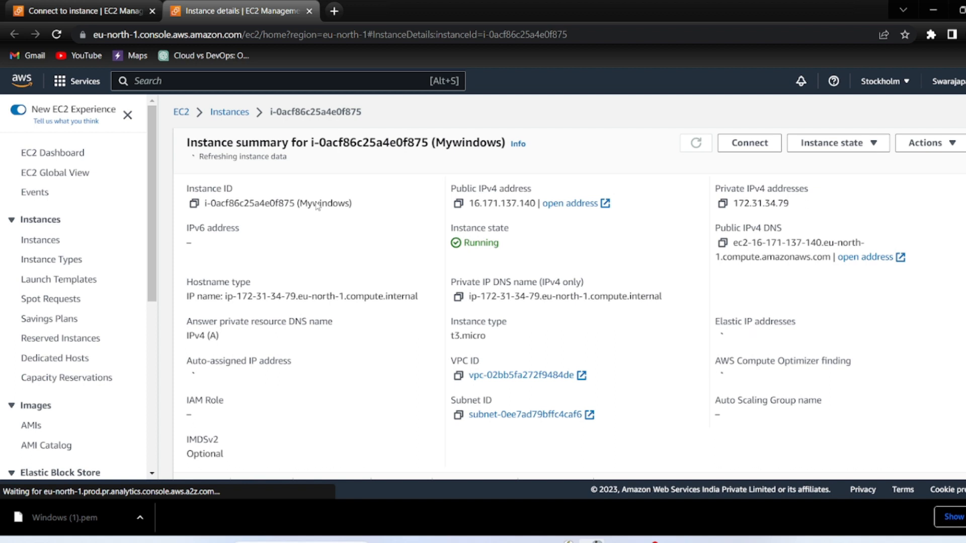
{"action": "left_click", "coordinate": [458, 199]}
{"action": "left_click", "coordinate": [120, 7]}
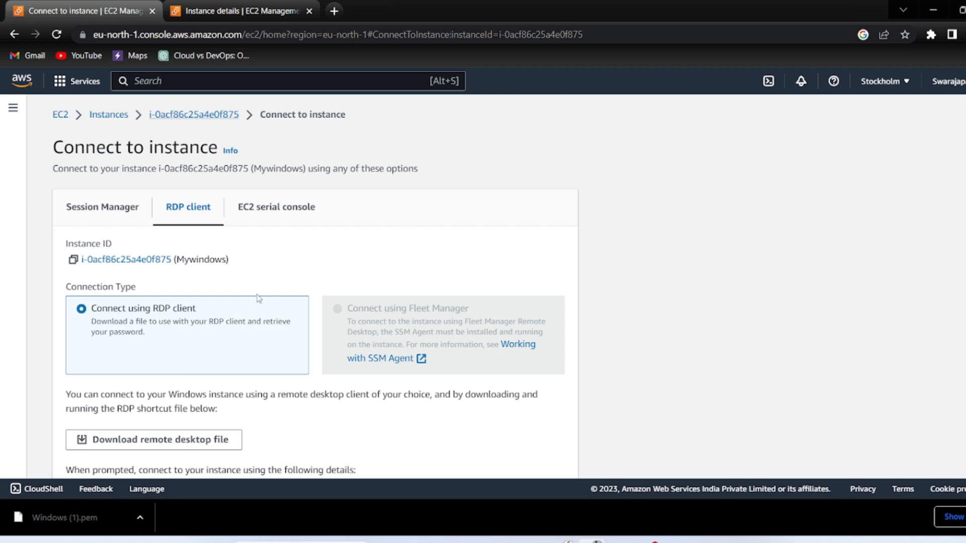
Bring Remote Desktop Connection forward beside the RDP connection details
{"action": "scroll", "coordinate": [258, 300], "scroll_direction": "down", "scroll_amount": 4}
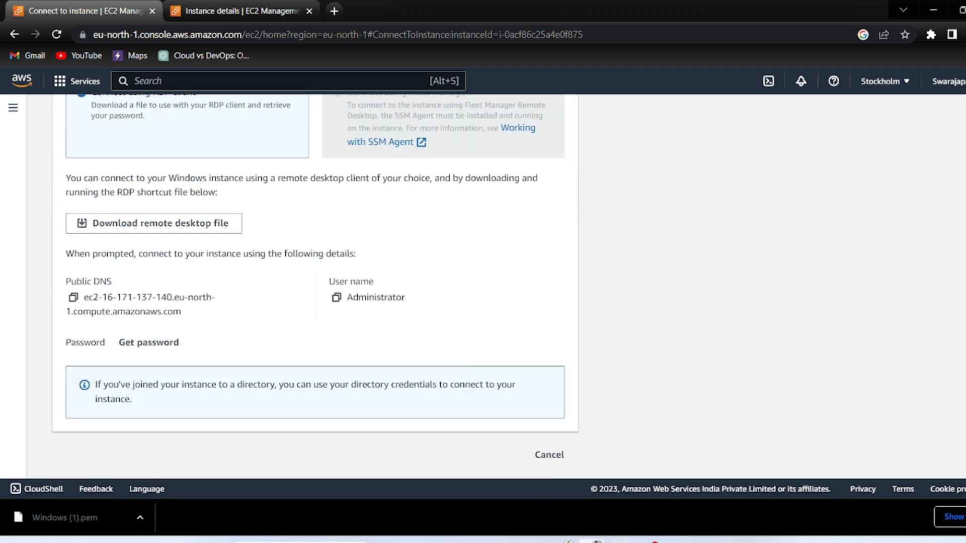
{"action": "left_click", "coordinate": [764, 541]}
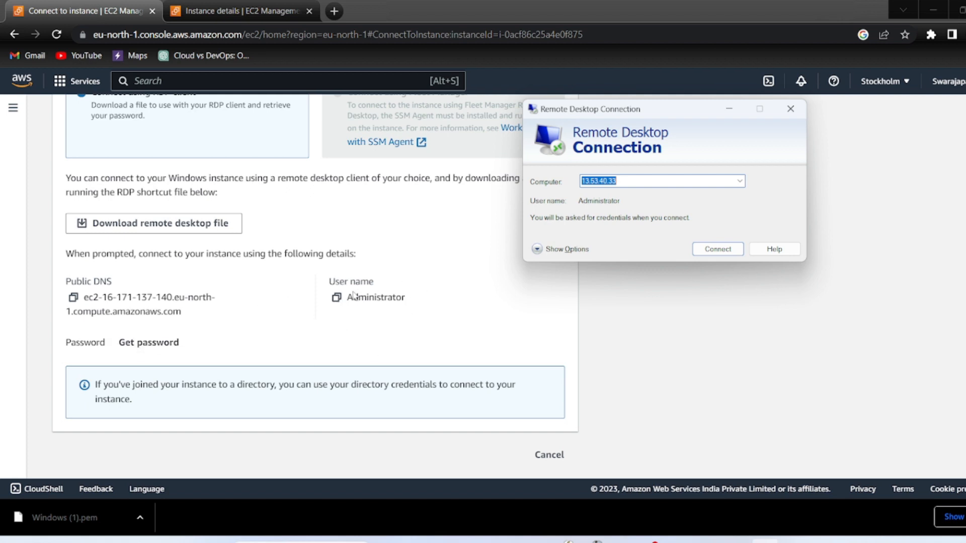
{"action": "scroll", "coordinate": [354, 296], "scroll_direction": "up", "scroll_amount": 5}
{"action": "scroll", "coordinate": [405, 310], "scroll_direction": "down", "scroll_amount": 4}
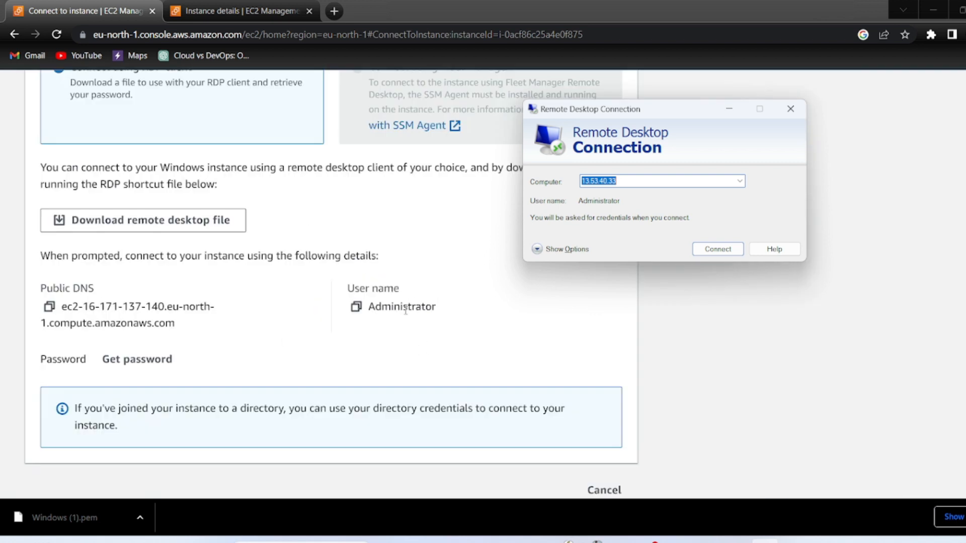
{"action": "scroll", "coordinate": [405, 310], "scroll_direction": "down", "scroll_amount": 3}
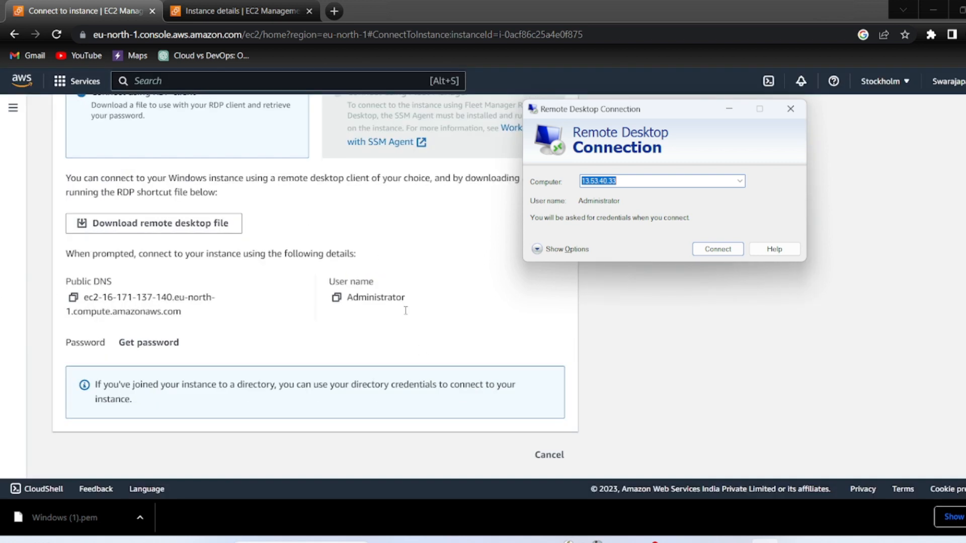
Upload Windows (1).pem as the private key and decrypt the Administrator password
{"action": "left_click", "coordinate": [150, 346]}
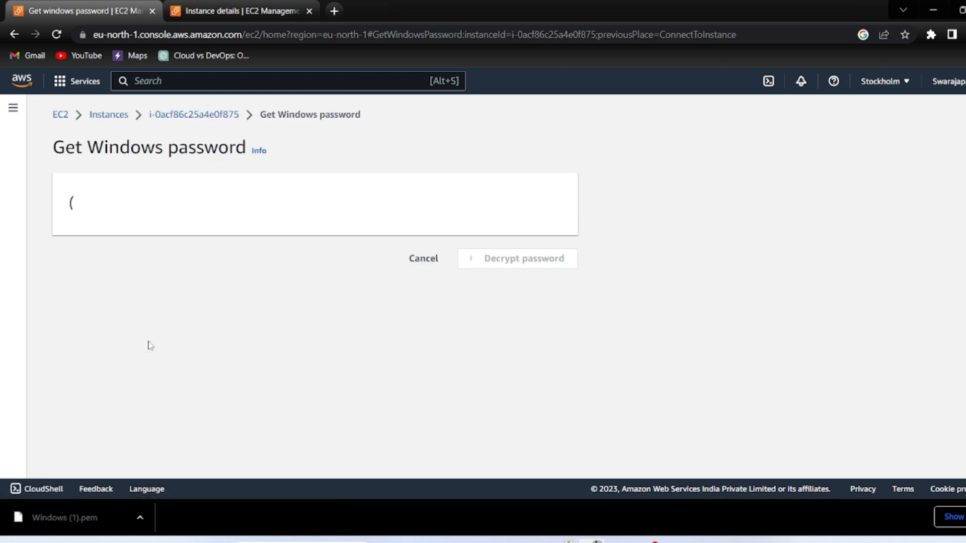
{"action": "scroll", "coordinate": [149, 341], "scroll_direction": "down", "scroll_amount": 1}
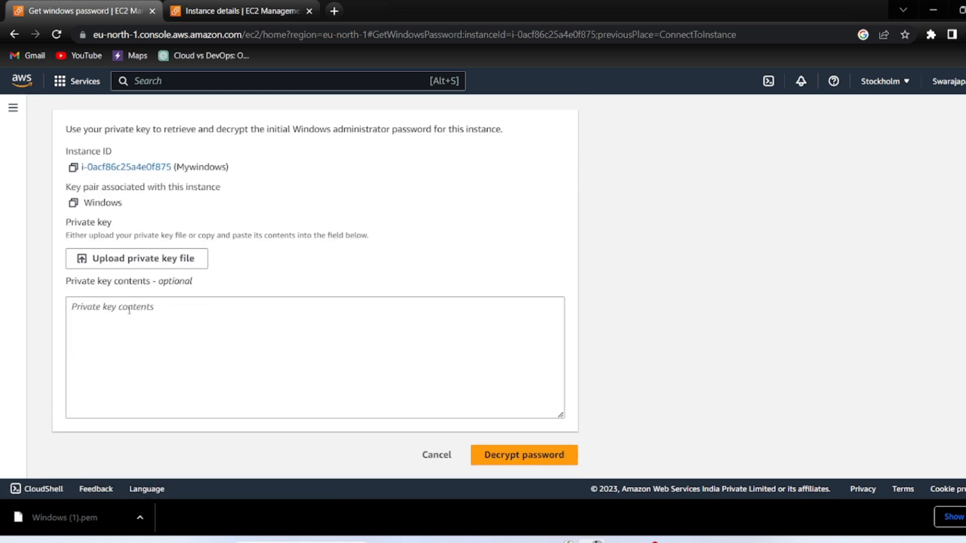
{"action": "left_click", "coordinate": [161, 313]}
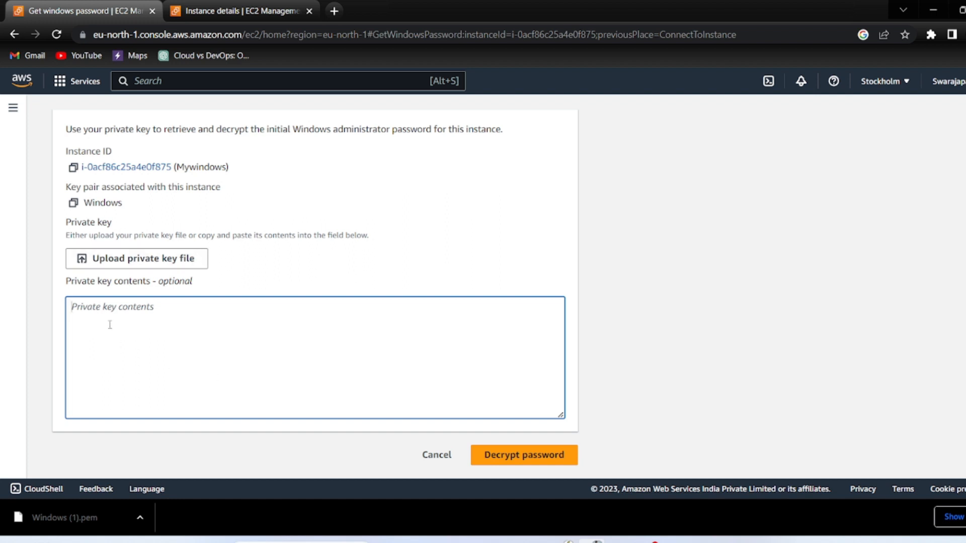
{"action": "left_click", "coordinate": [153, 264]}
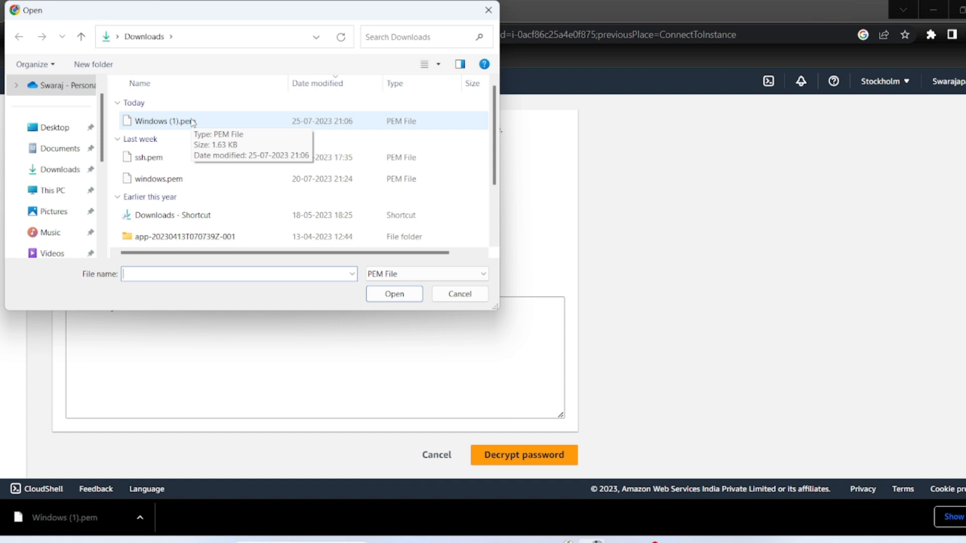
{"action": "left_click", "coordinate": [192, 122]}
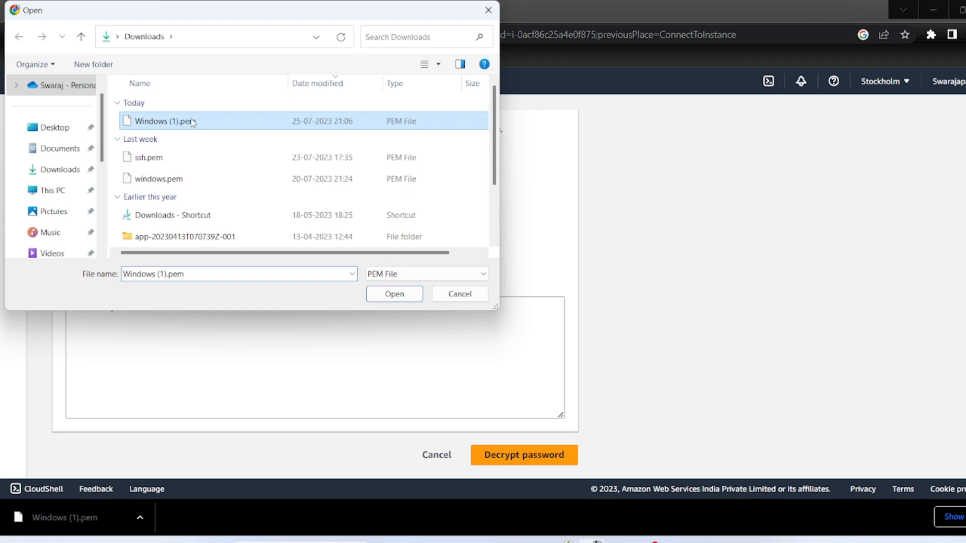
{"action": "left_click", "coordinate": [394, 294]}
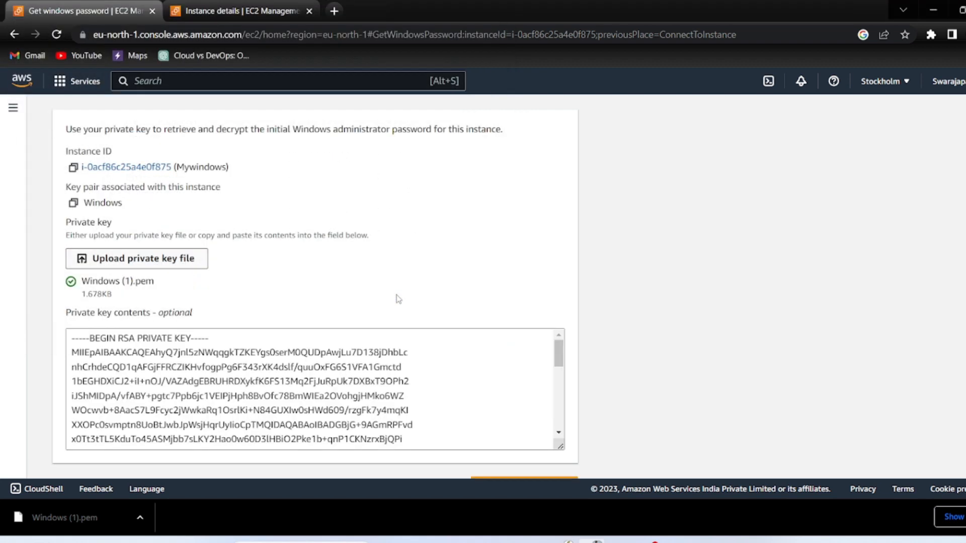
{"action": "scroll", "coordinate": [399, 299], "scroll_direction": "down", "scroll_amount": 1}
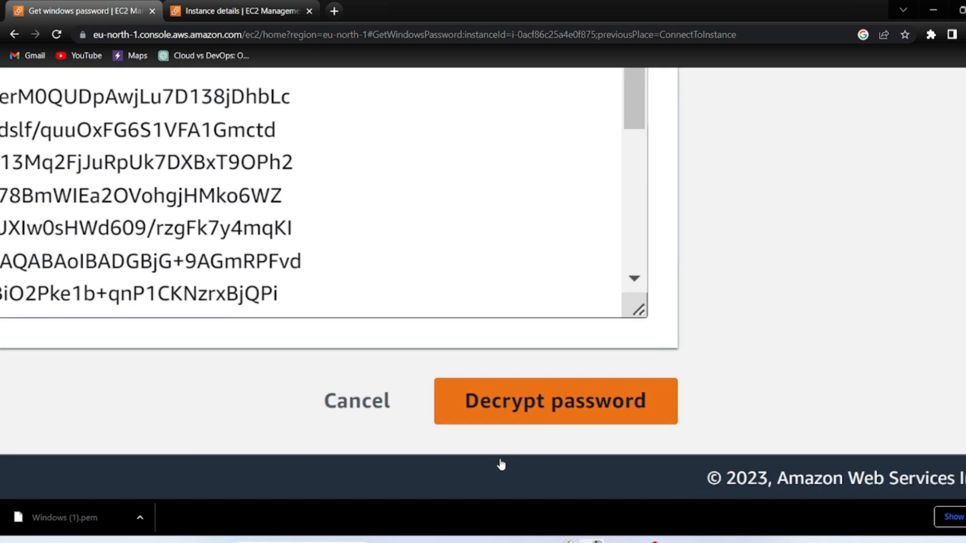
{"action": "left_click", "coordinate": [558, 412]}
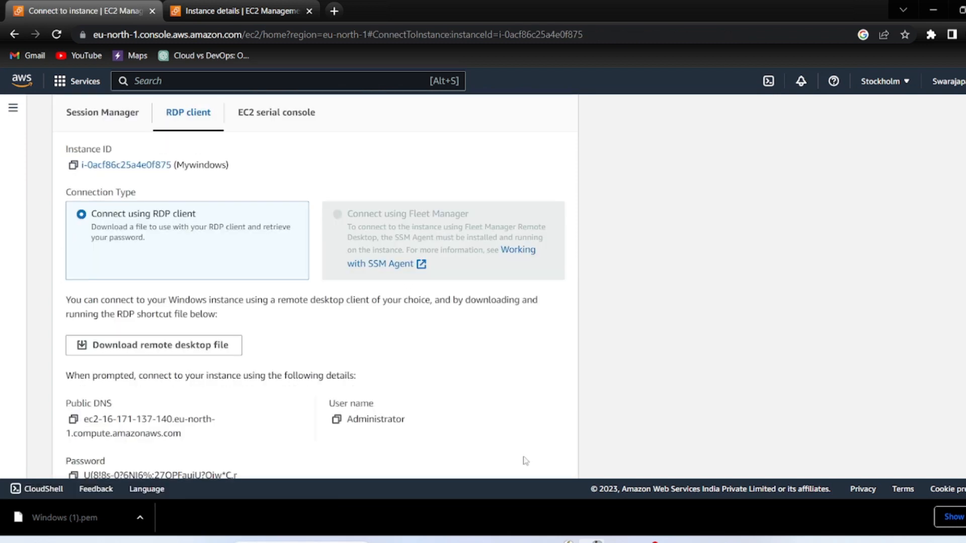
Copy public IPv4 16.171.137.140 from the instance details tab
{"action": "scroll", "coordinate": [274, 359], "scroll_direction": "down", "scroll_amount": 3}
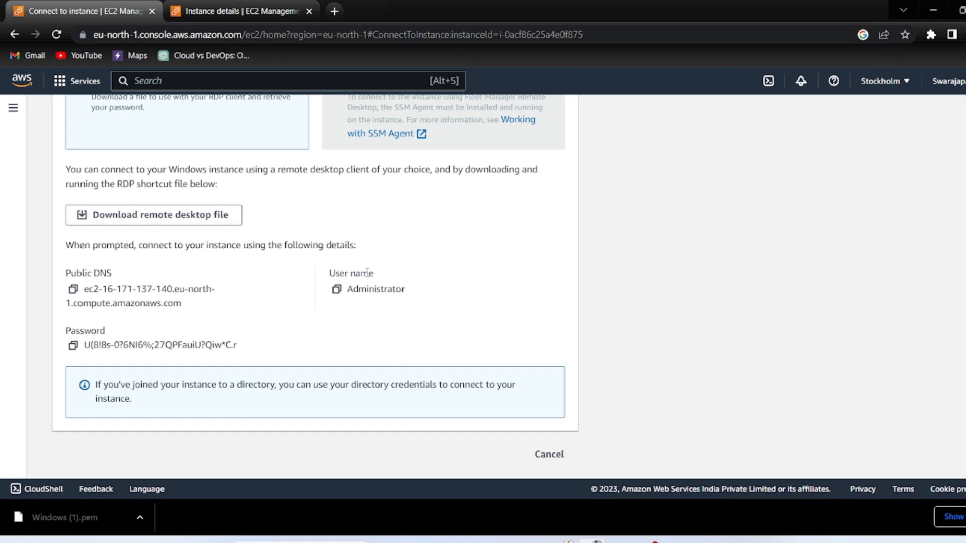
{"action": "left_click", "coordinate": [765, 541]}
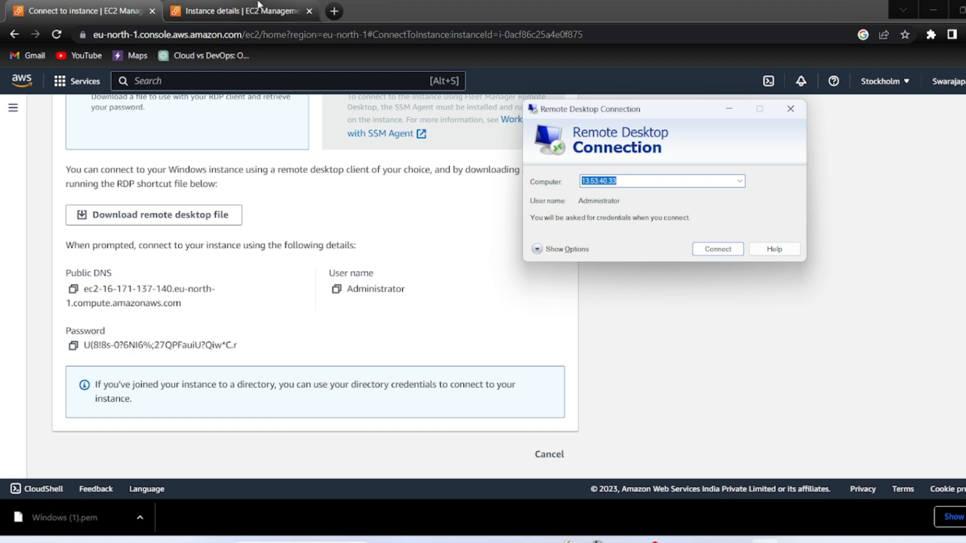
{"action": "left_click", "coordinate": [242, 10]}
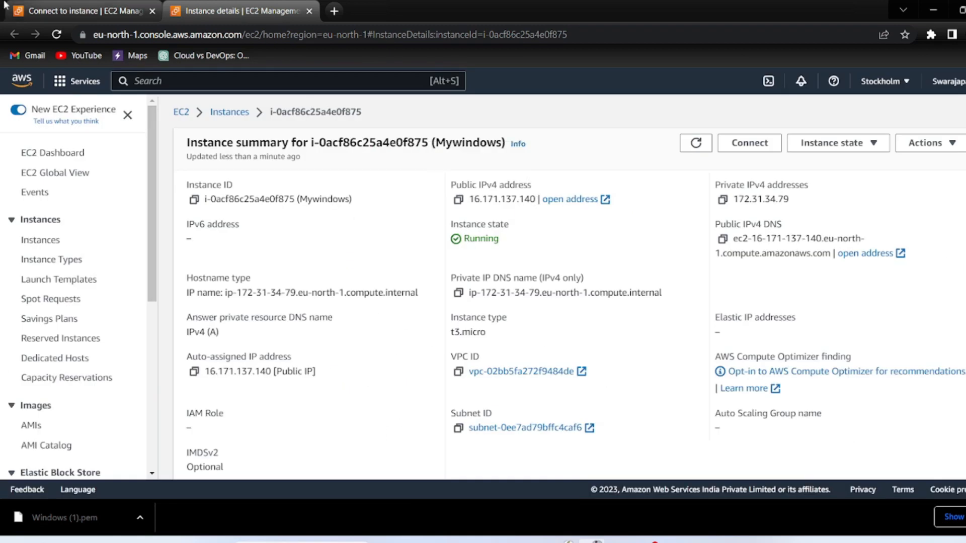
Paste 16.171.137.140 into Remote Desktop's Computer field and connect
{"action": "mouse_move", "coordinate": [735, 541]}
{"action": "left_click", "coordinate": [676, 541]}
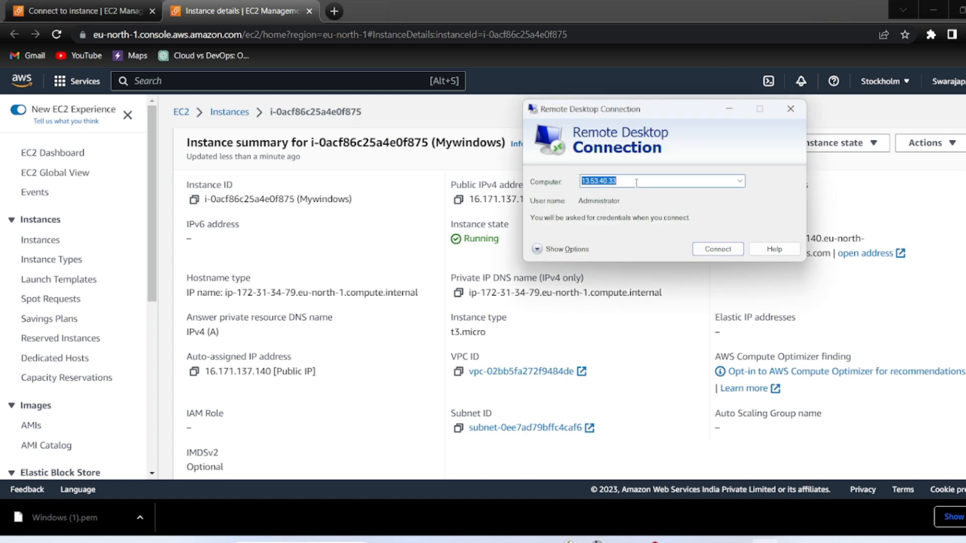
{"action": "key", "text": "ctrl+v"}
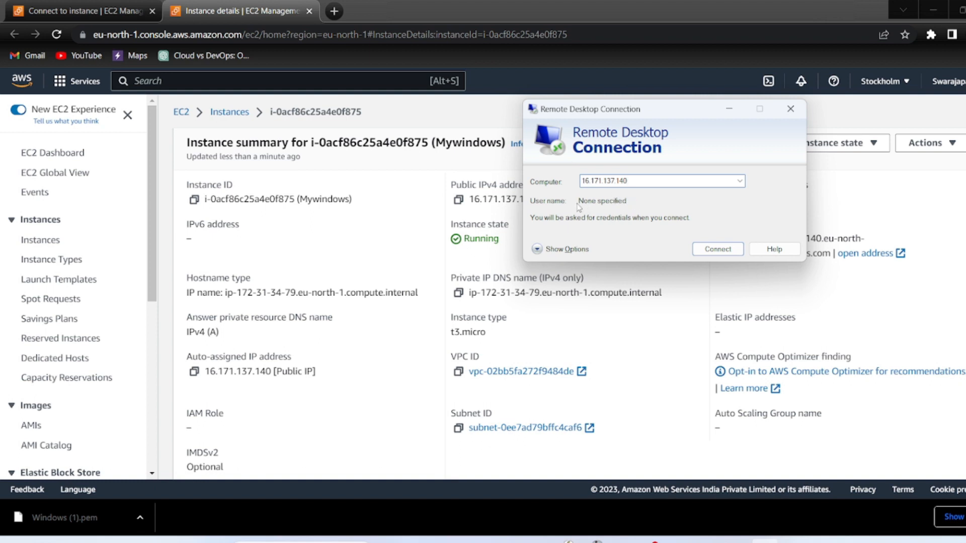
{"action": "left_click", "coordinate": [722, 251]}
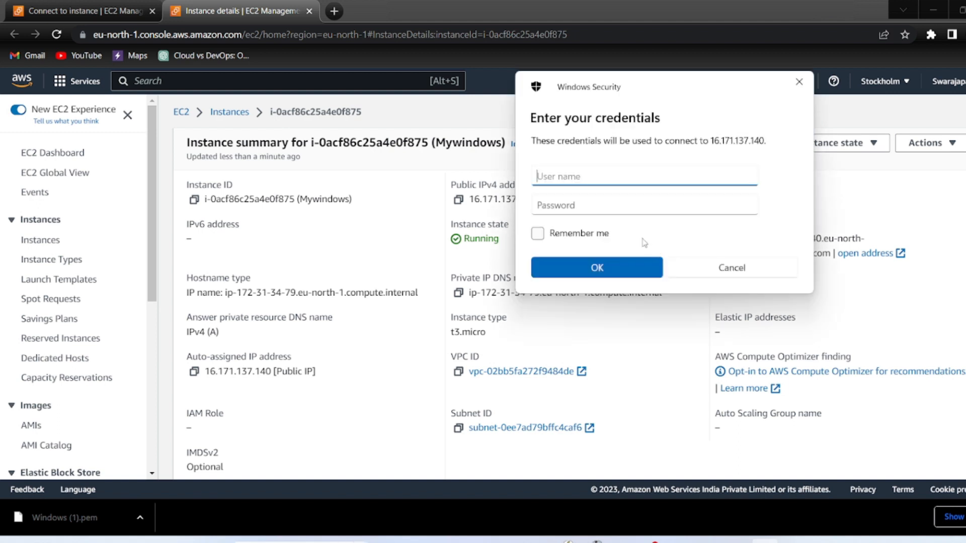
{"action": "left_click", "coordinate": [47, 6]}
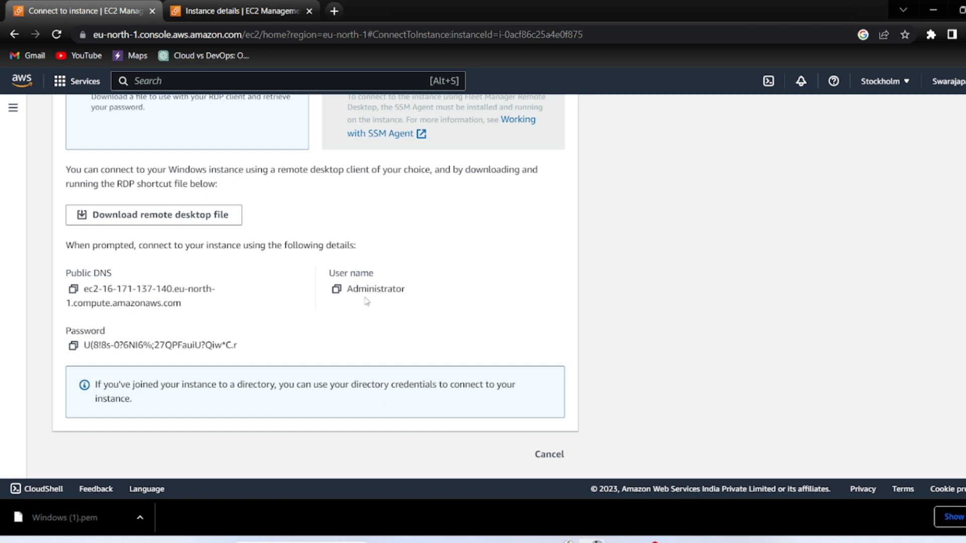
Sign in as Administrator with the copied user name and password, then accept the untrusted certificate
{"action": "left_click", "coordinate": [337, 288]}
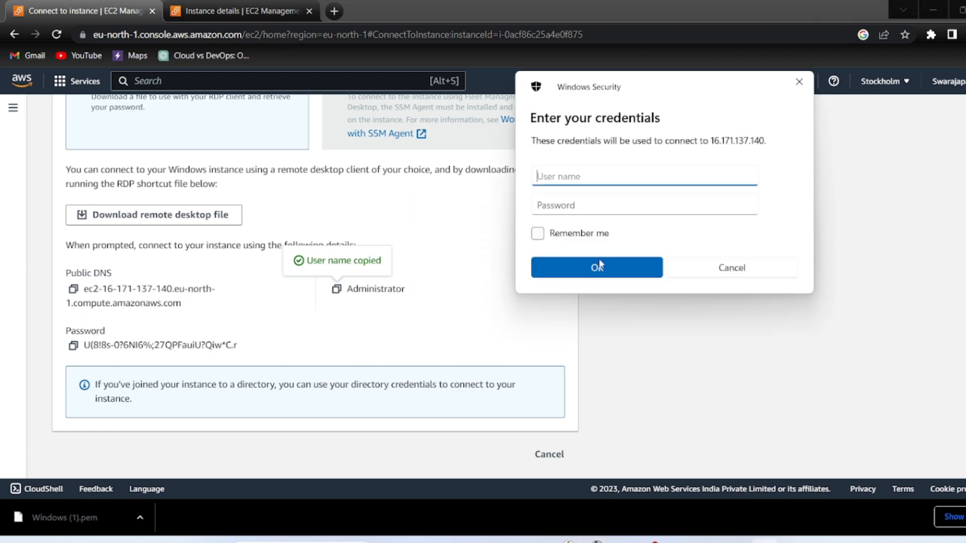
{"action": "key", "text": "ctrl+v"}
{"action": "left_click", "coordinate": [71, 349]}
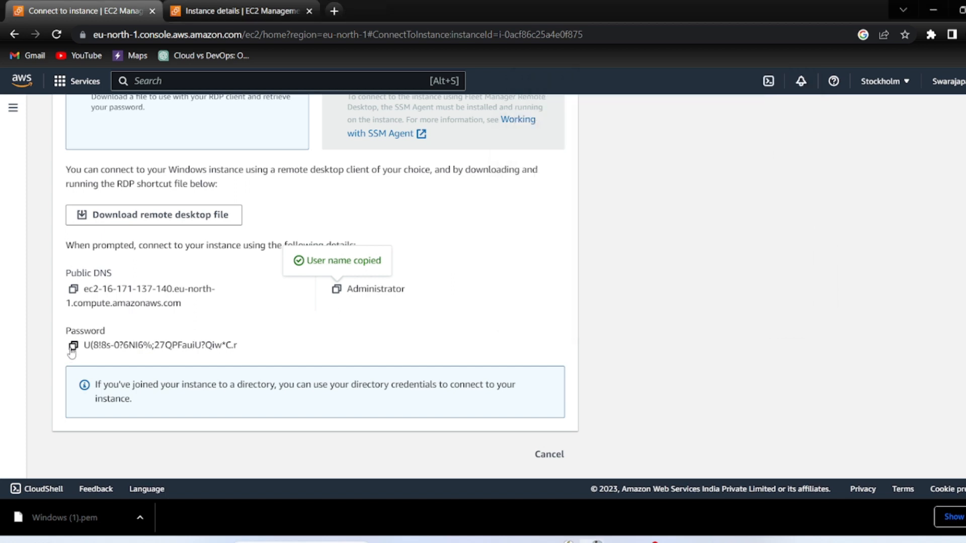
{"action": "left_click", "coordinate": [73, 346]}
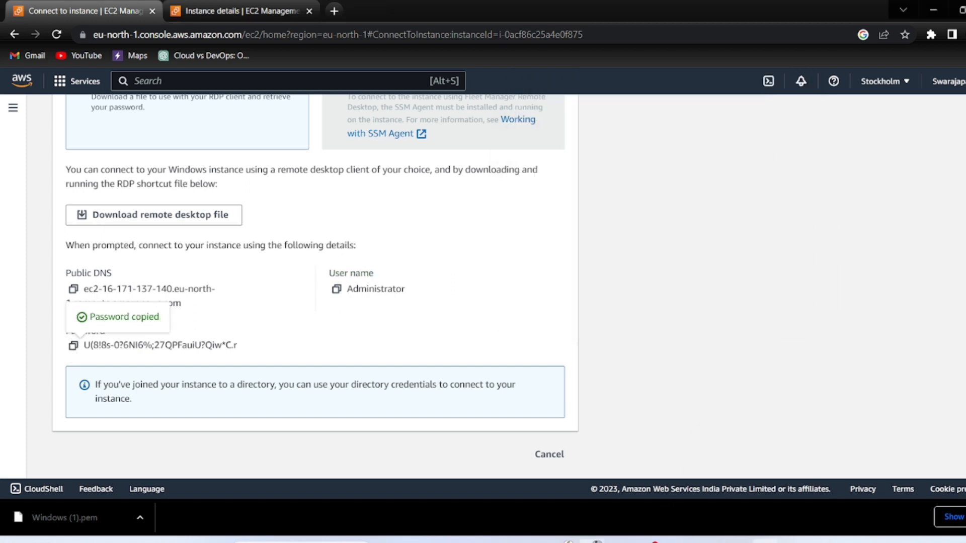
{"action": "key", "text": "alt+Tab"}
{"action": "left_click", "coordinate": [577, 204]}
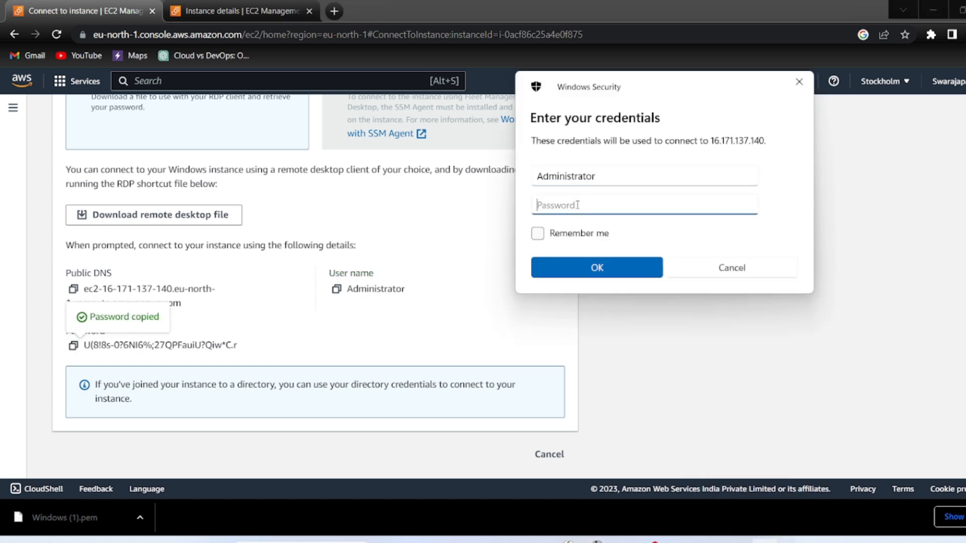
{"action": "key", "text": "ctrl+v"}
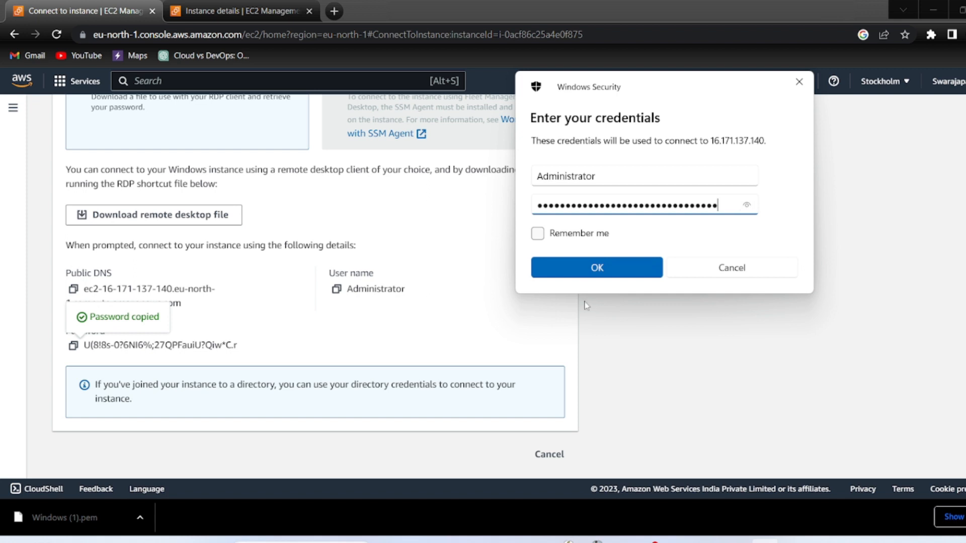
{"action": "left_click", "coordinate": [565, 265]}
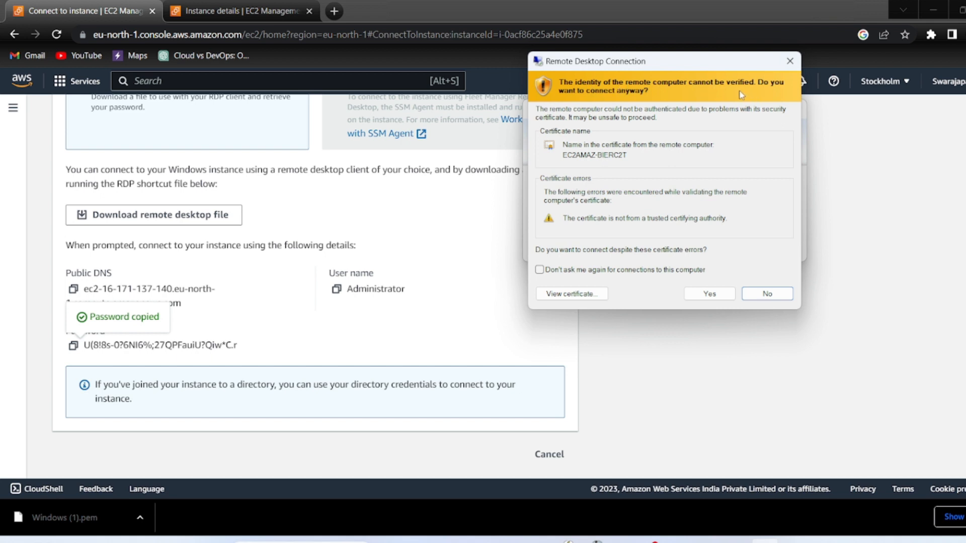
{"action": "left_click", "coordinate": [709, 294]}
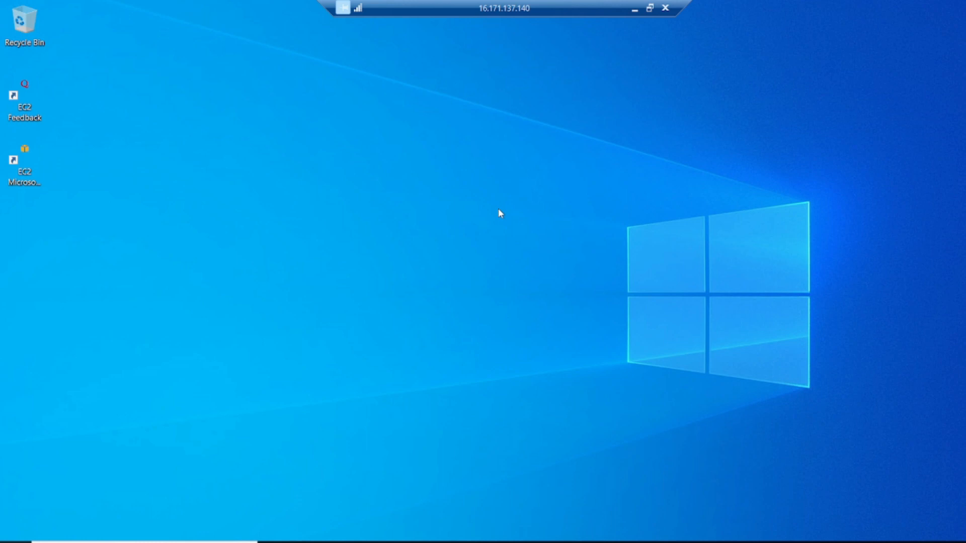
Open the remote Windows Server Start menu, then disconnect the remote desktop session
{"action": "key", "text": "super"}
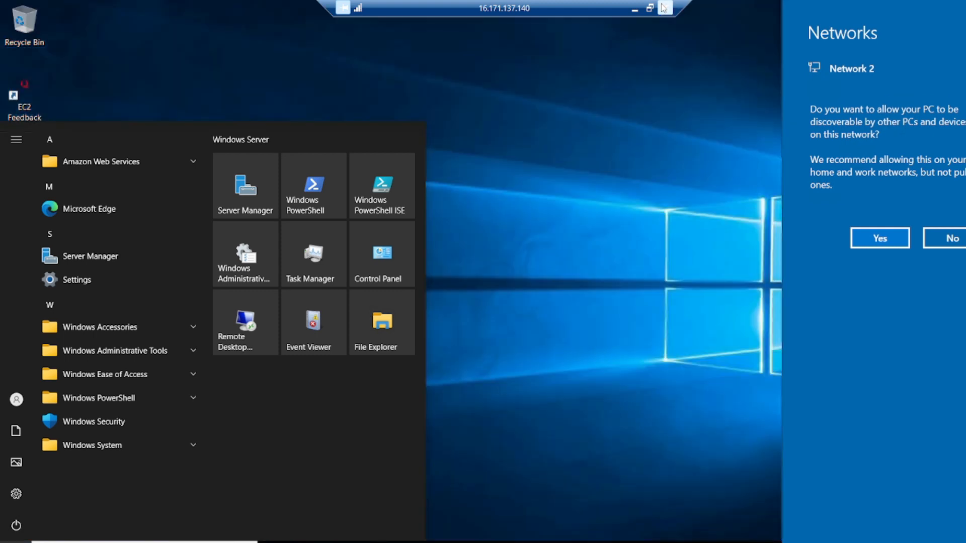
{"action": "left_click", "coordinate": [664, 7]}
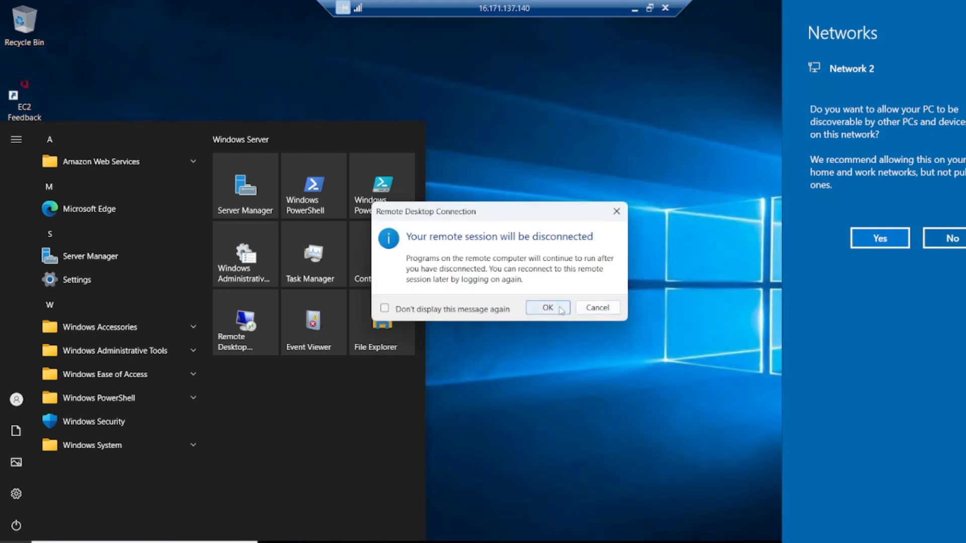
{"action": "left_click", "coordinate": [545, 305]}
Clear the running-state filter to see both terminated instances, then go to the EC2 Dashboard
{"action": "scroll", "coordinate": [417, 284], "scroll_direction": "up", "scroll_amount": 5}
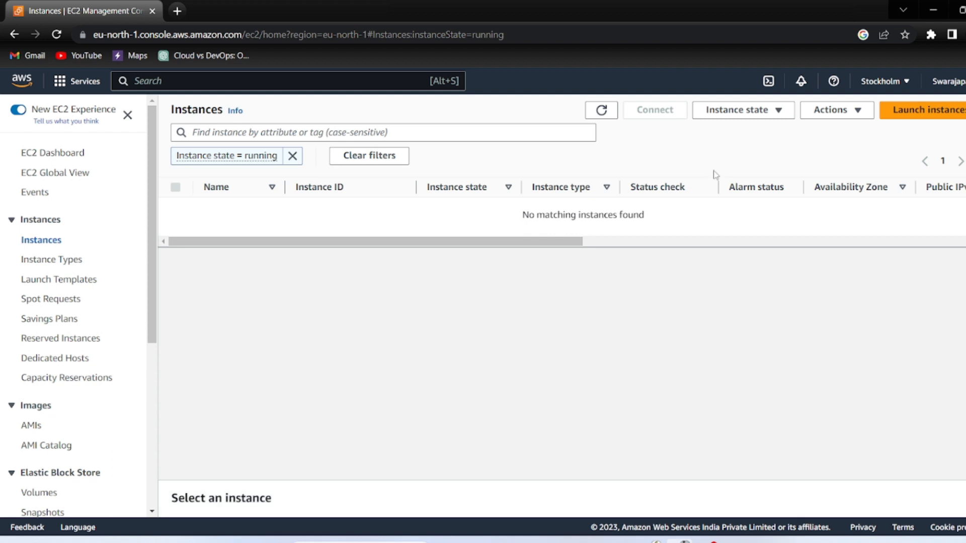
{"action": "left_click", "coordinate": [292, 155]}
{"action": "left_click", "coordinate": [37, 241]}
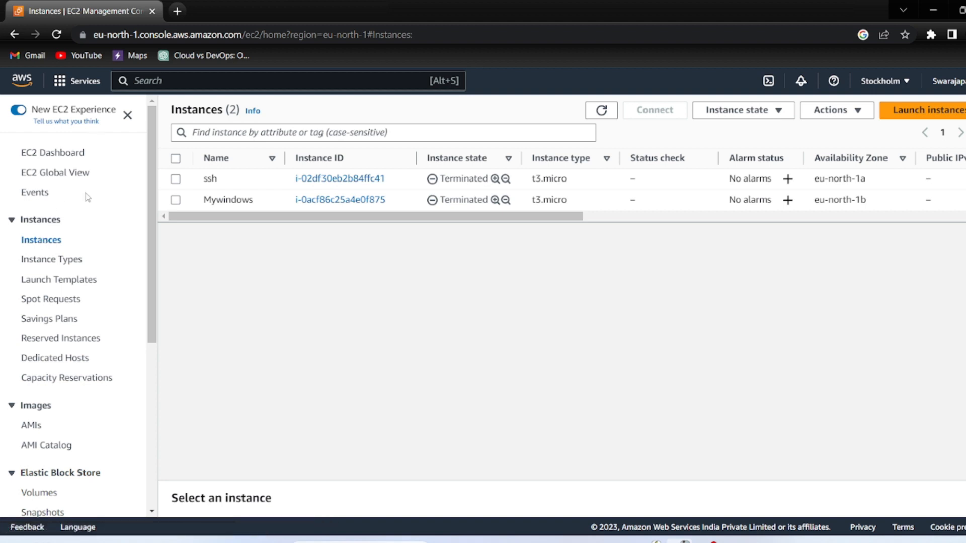
{"action": "left_click", "coordinate": [14, 35]}
{"action": "left_click", "coordinate": [74, 153]}
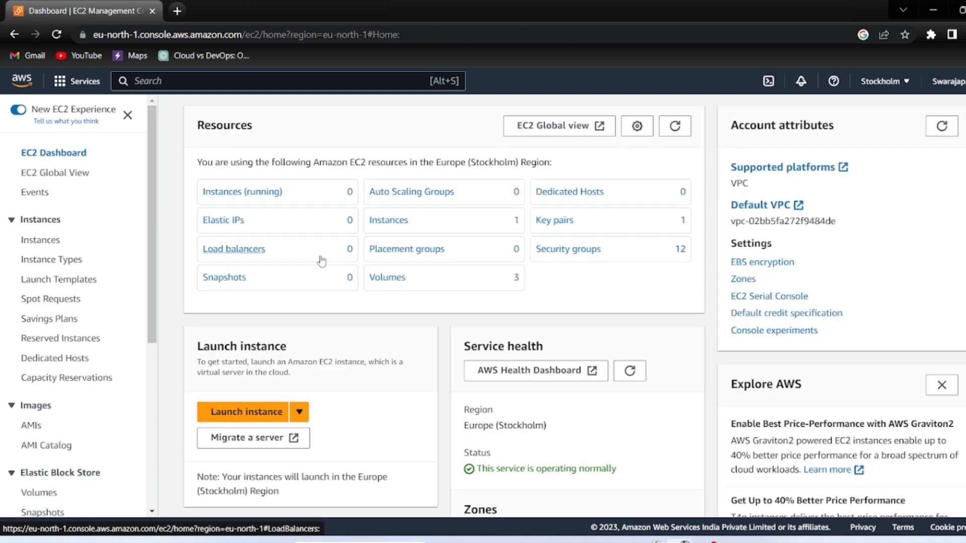
Start launching a new instance and name it 'ssh'
{"action": "left_click", "coordinate": [221, 419]}
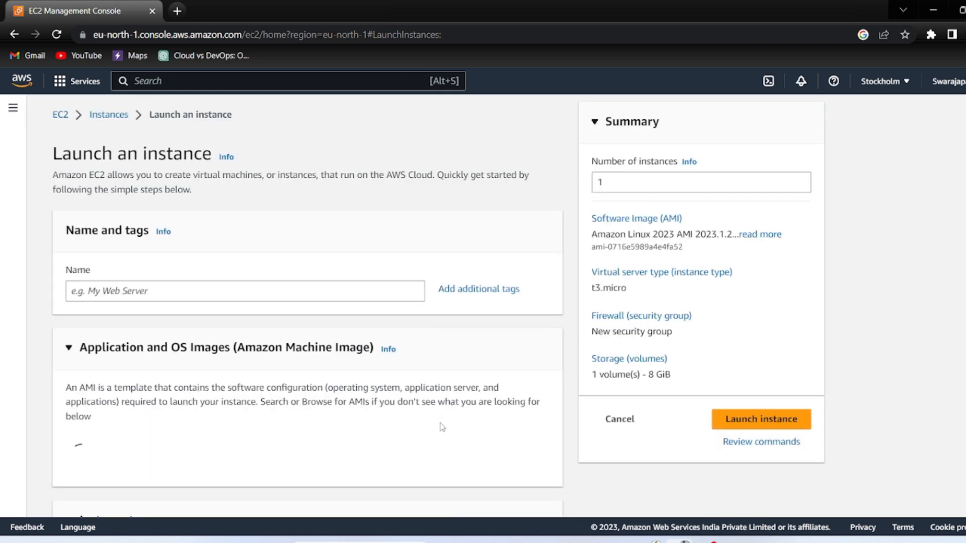
{"action": "left_click", "coordinate": [285, 289]}
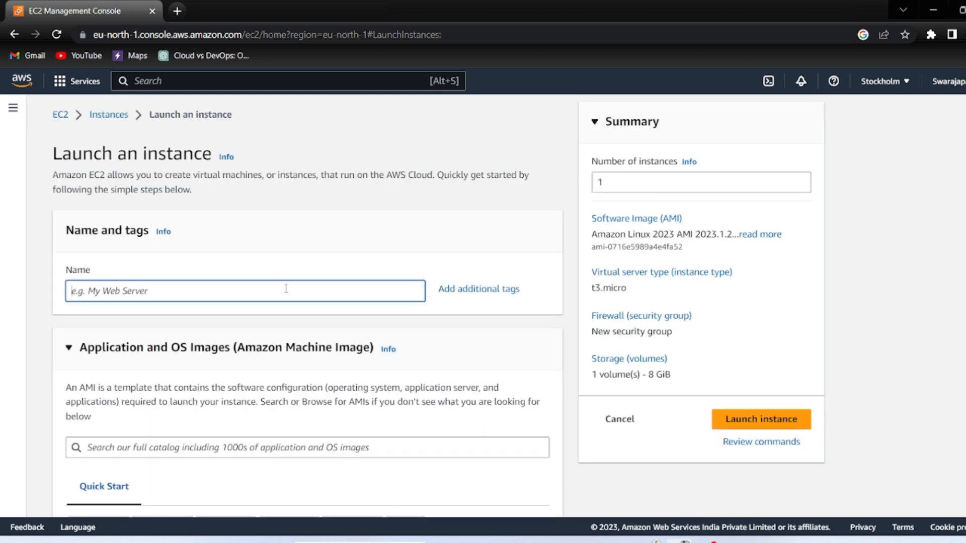
{"action": "type", "text": "ssh"}
{"action": "scroll", "coordinate": [139, 371], "scroll_direction": "down", "scroll_amount": 1}
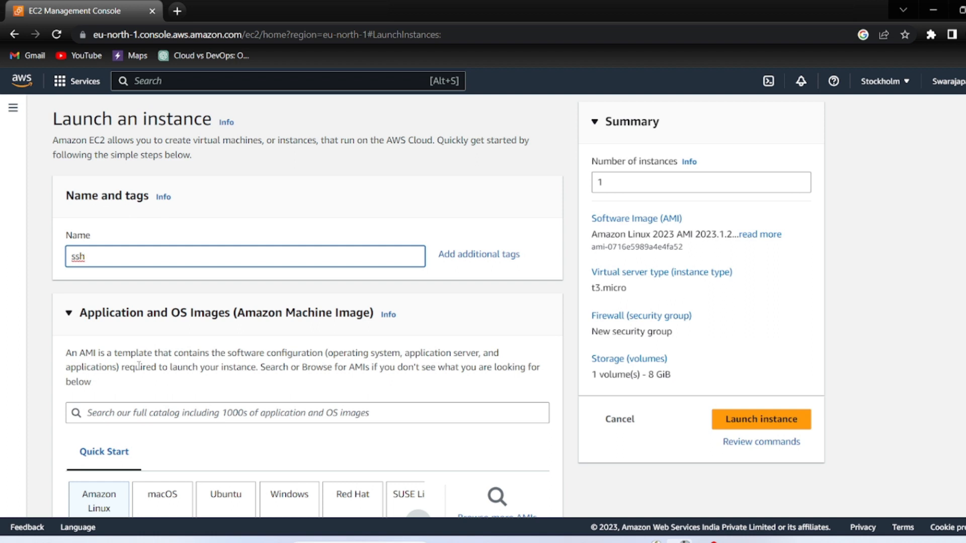
{"action": "scroll", "coordinate": [139, 366], "scroll_direction": "down", "scroll_amount": 3}
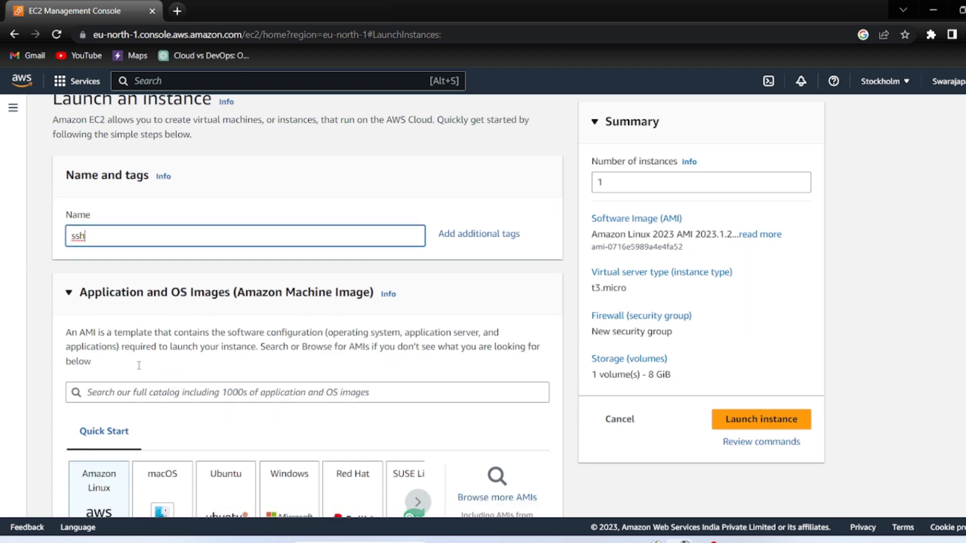
{"action": "scroll", "coordinate": [98, 431], "scroll_direction": "down", "scroll_amount": 2}
{"action": "scroll", "coordinate": [98, 431], "scroll_direction": "down", "scroll_amount": 1}
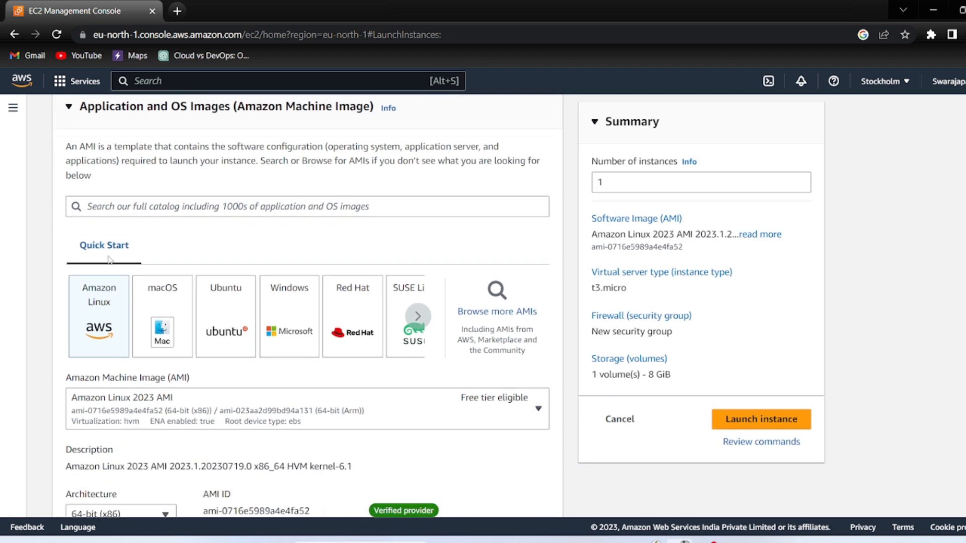
{"action": "scroll", "coordinate": [99, 301], "scroll_direction": "down", "scroll_amount": 1}
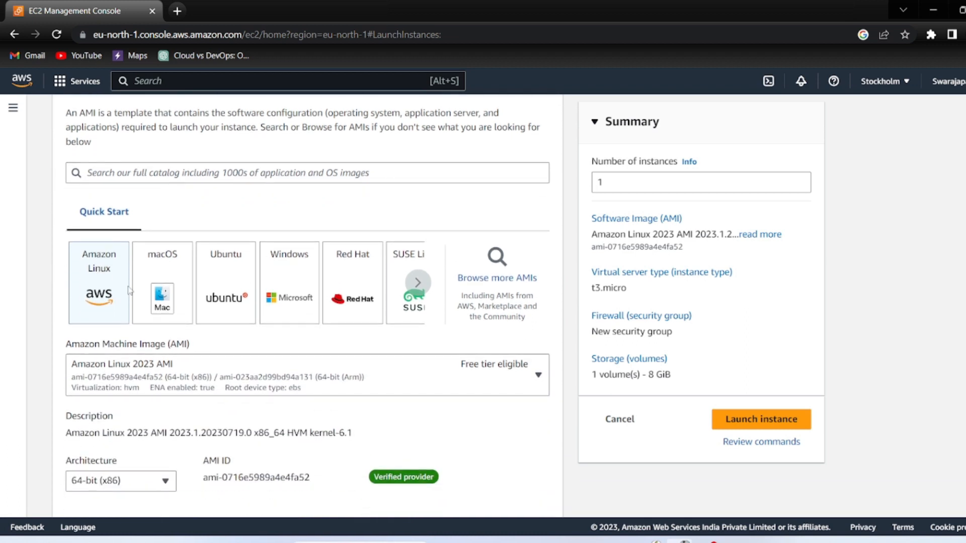
{"action": "scroll", "coordinate": [110, 392], "scroll_direction": "down", "scroll_amount": 3}
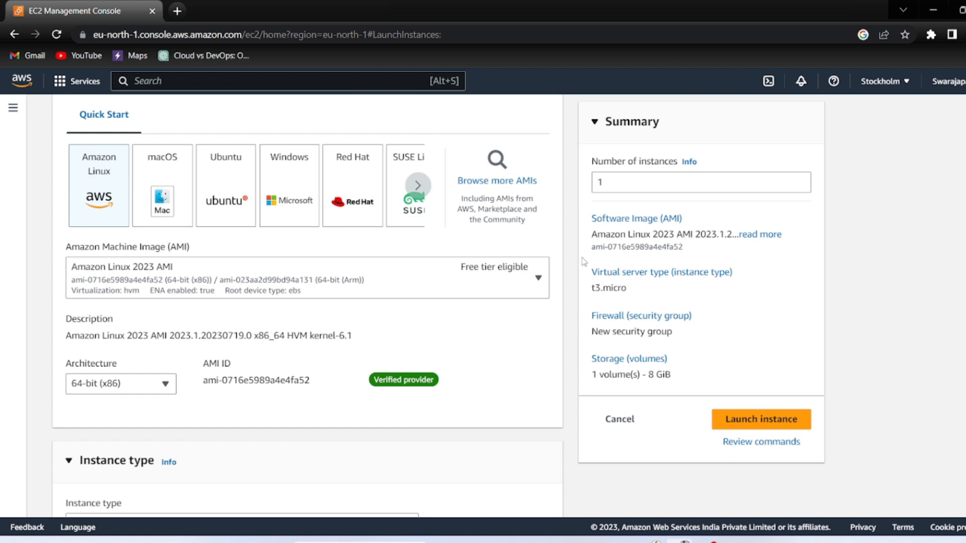
Review the machine image list and keep Amazon Linux 2023 AMI
{"action": "left_click", "coordinate": [537, 278]}
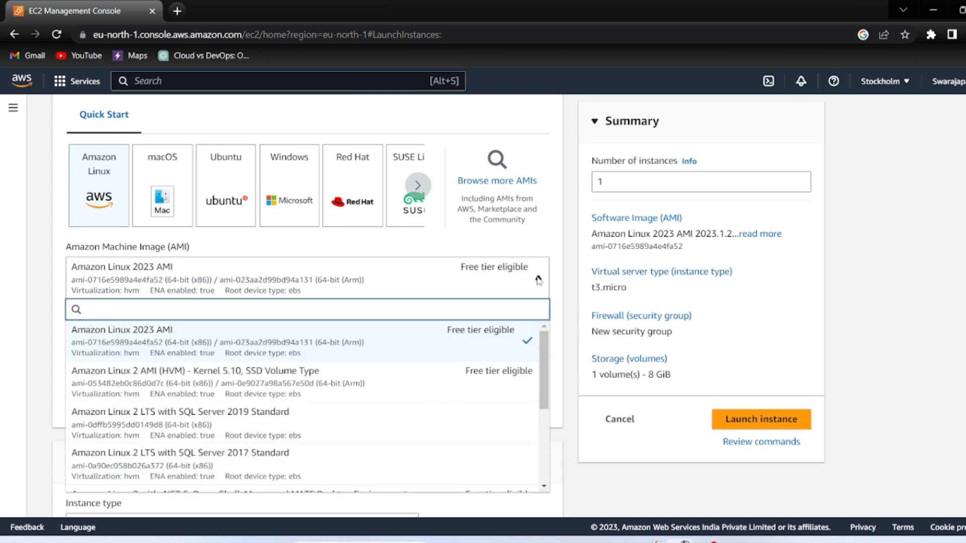
{"action": "left_click", "coordinate": [538, 280]}
{"action": "left_click", "coordinate": [538, 279]}
{"action": "scroll", "coordinate": [454, 425], "scroll_direction": "down", "scroll_amount": 3}
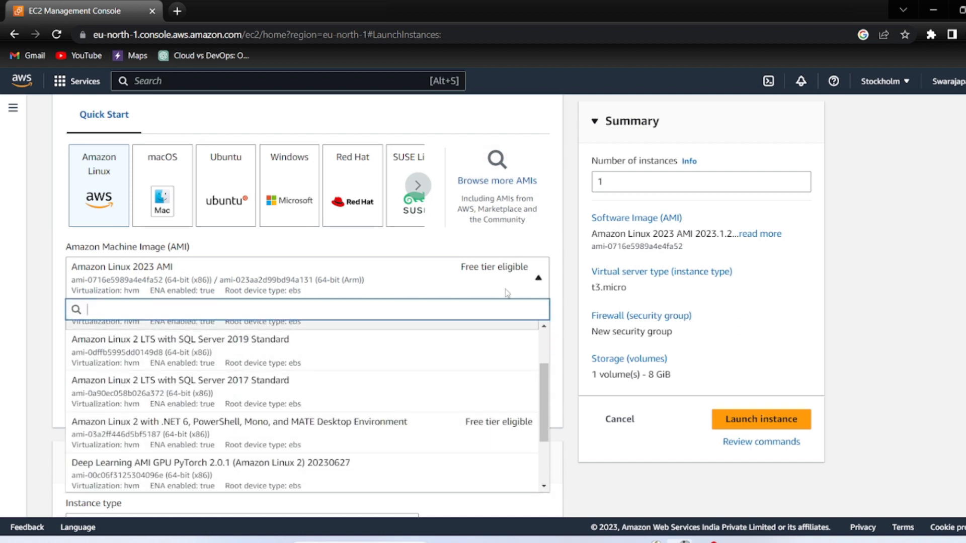
{"action": "left_click", "coordinate": [531, 283]}
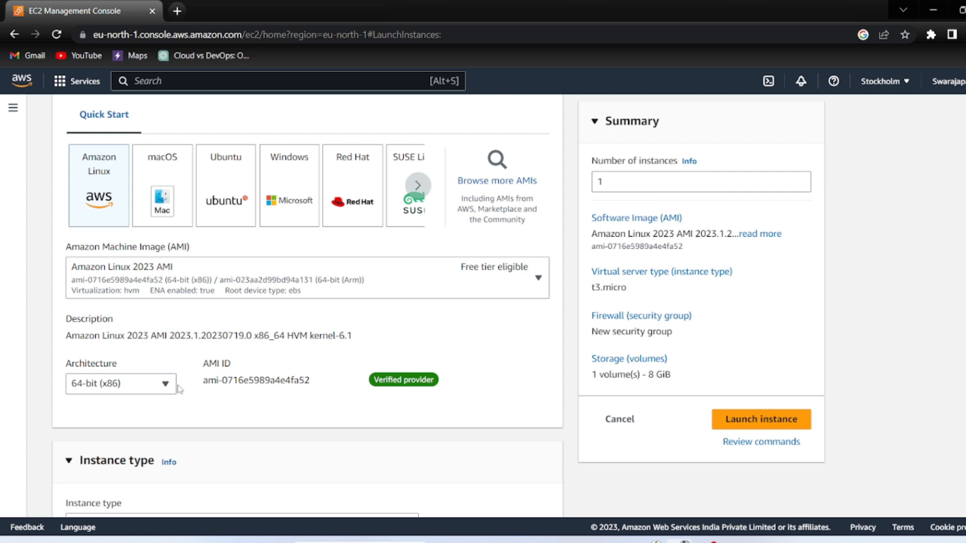
Open the Create key pair form under Key pair (login)
{"action": "scroll", "coordinate": [178, 389], "scroll_direction": "down", "scroll_amount": 7}
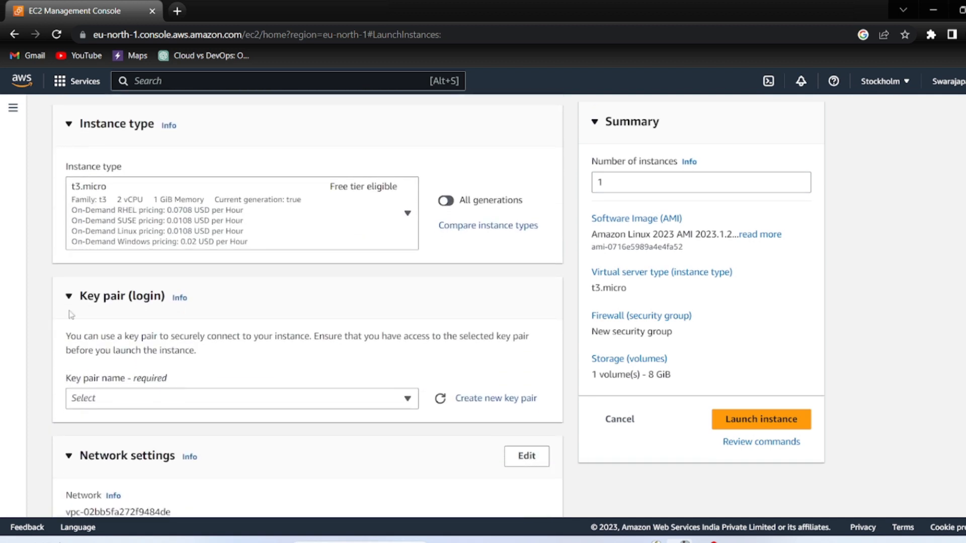
{"action": "scroll", "coordinate": [150, 270], "scroll_direction": "up", "scroll_amount": 5}
{"action": "scroll", "coordinate": [150, 270], "scroll_direction": "down", "scroll_amount": 1}
{"action": "scroll", "coordinate": [149, 270], "scroll_direction": "down", "scroll_amount": 4}
{"action": "left_click", "coordinate": [509, 341]}
Name the key pair ssh1, keeping RSA type and the .pem format for OpenSSH
{"action": "left_click", "coordinate": [388, 190]}
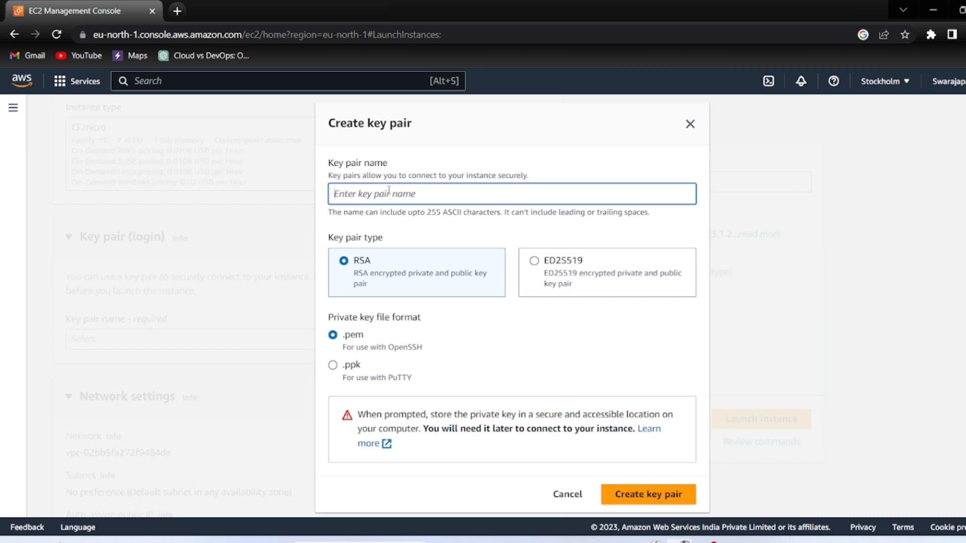
{"action": "type", "text": "ssh"}
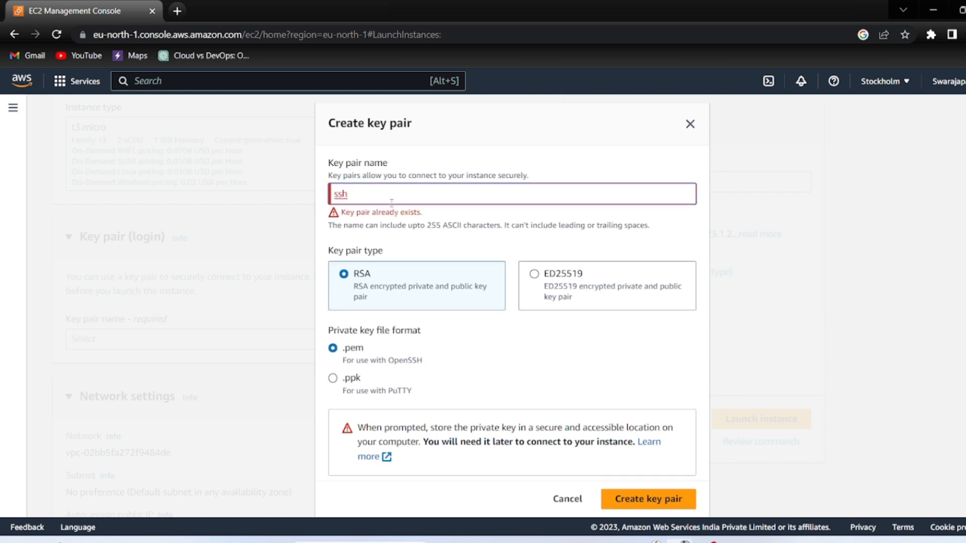
{"action": "type", "text": "1"}
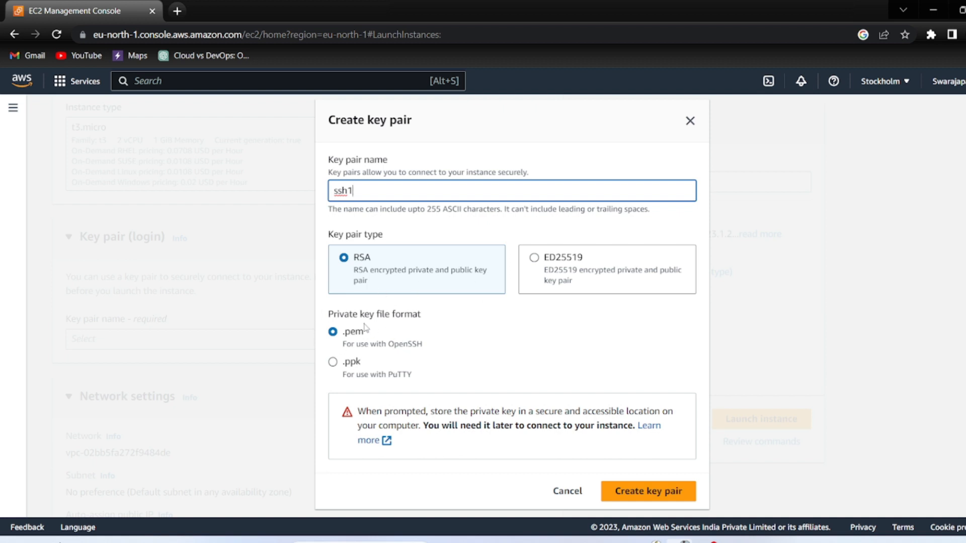
{"action": "left_click", "coordinate": [444, 345]}
{"action": "left_click_drag", "start_coordinate": [444, 345], "coordinate": [325, 351]}
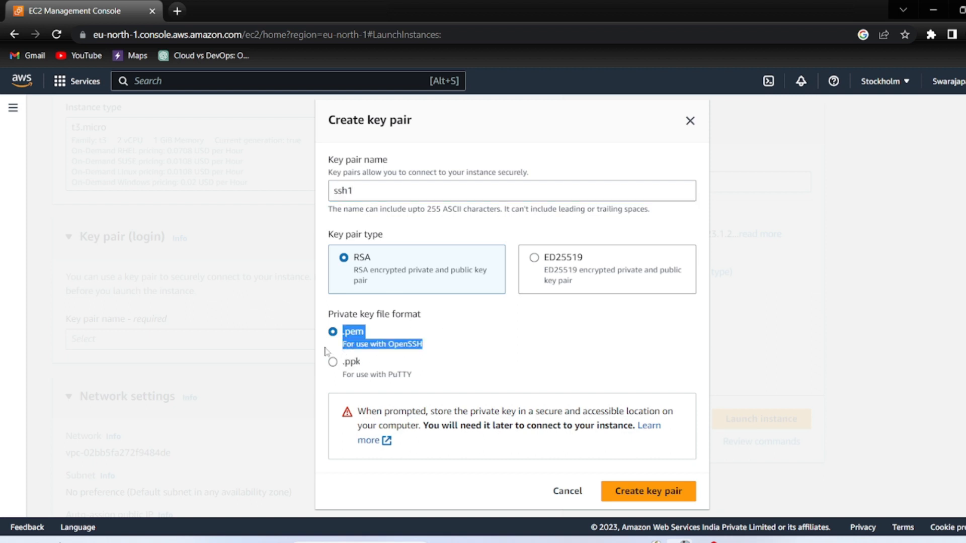
{"action": "left_click", "coordinate": [435, 341]}
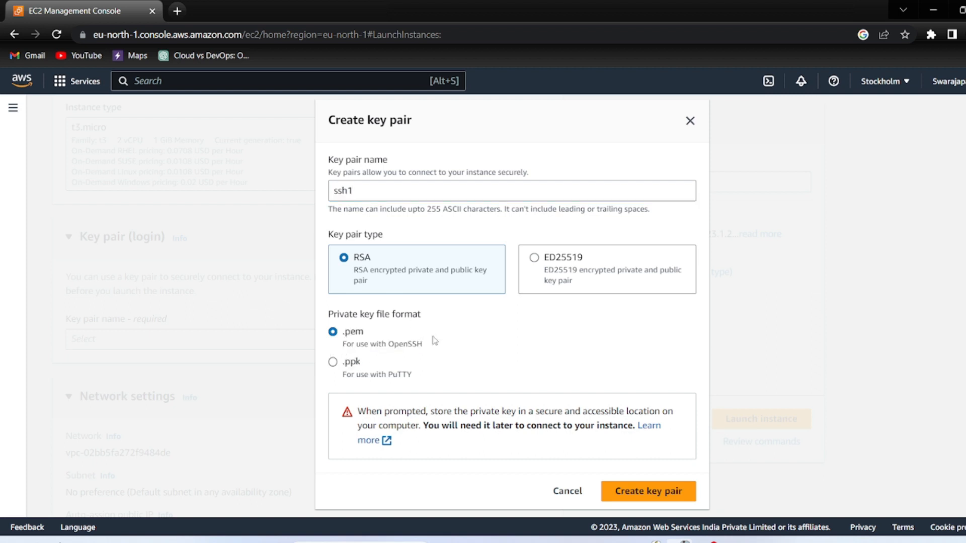
{"action": "left_click_drag", "start_coordinate": [411, 382], "coordinate": [328, 379]}
{"action": "left_click", "coordinate": [328, 379]}
Create the ssh1 key pair and check the ssh1.pem download
{"action": "left_click", "coordinate": [641, 491]}
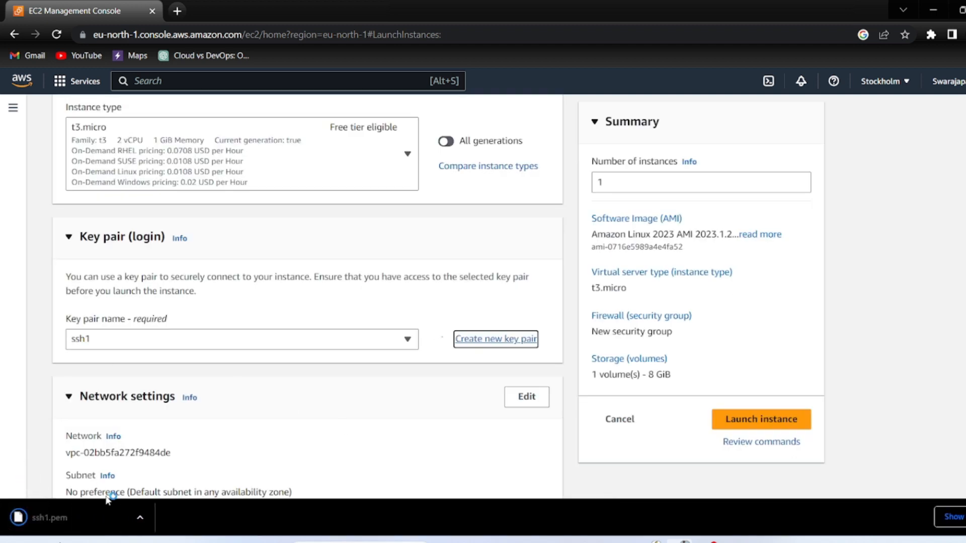
{"action": "scroll", "coordinate": [106, 497], "scroll_direction": "up", "scroll_amount": 5}
{"action": "scroll", "coordinate": [105, 497], "scroll_direction": "down", "scroll_amount": 5}
{"action": "scroll", "coordinate": [107, 500], "scroll_direction": "down", "scroll_amount": 1}
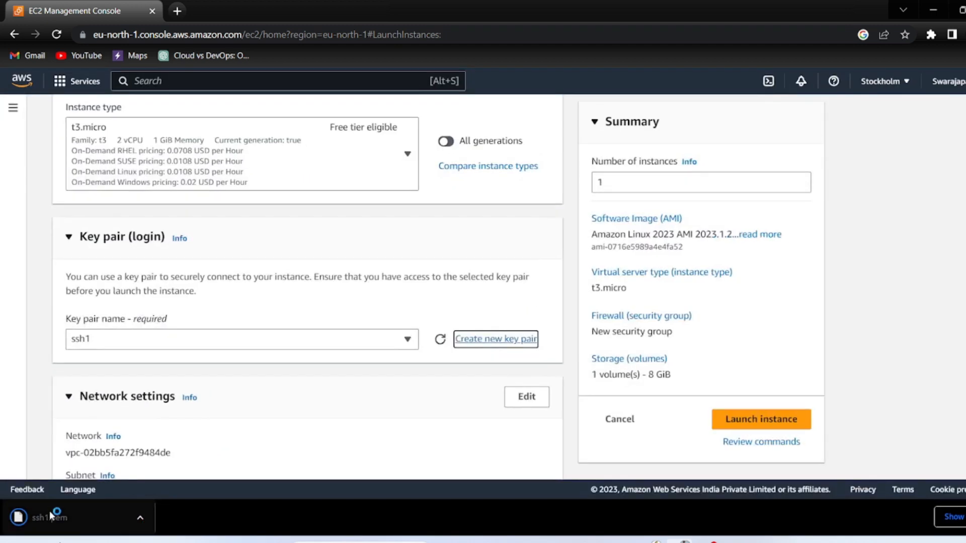
{"action": "left_click", "coordinate": [139, 520]}
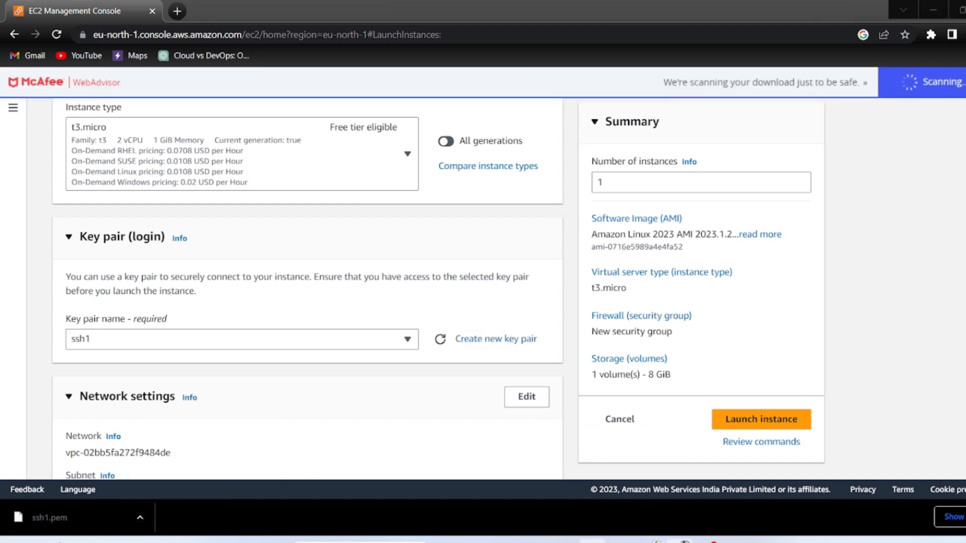
{"action": "mouse_move", "coordinate": [592, 542]}
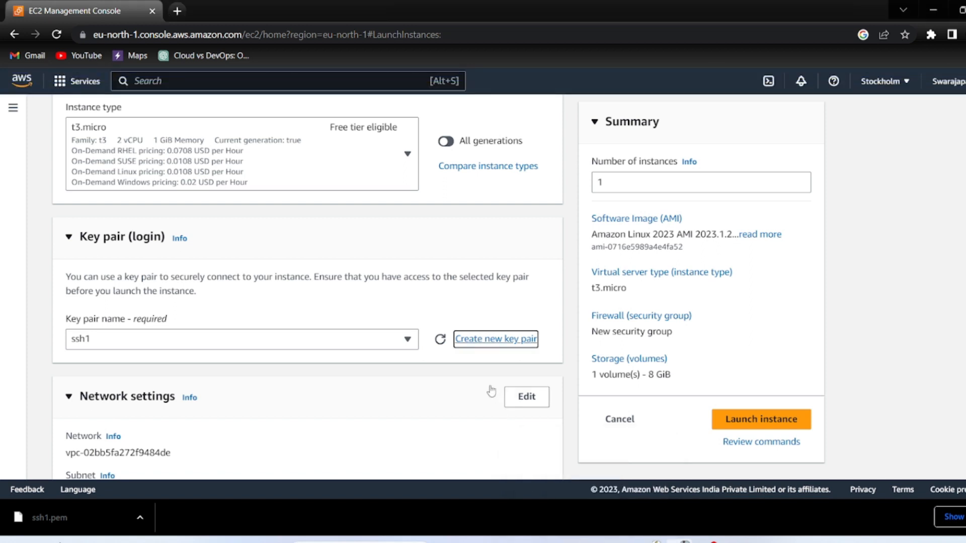
Confirm ssh1.pem is in the Downloads folder in File Explorer, then minimize it
{"action": "left_click", "coordinate": [592, 541]}
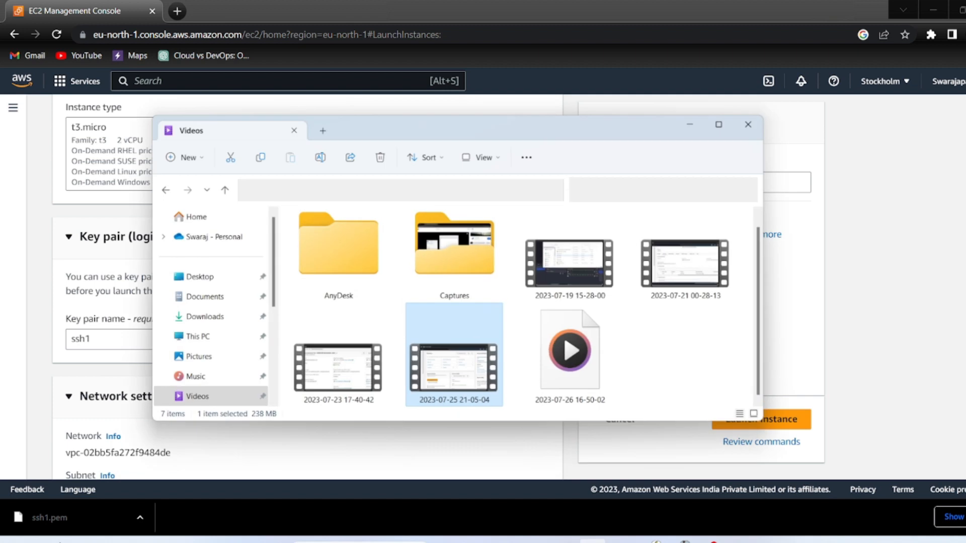
{"action": "left_click", "coordinate": [176, 307]}
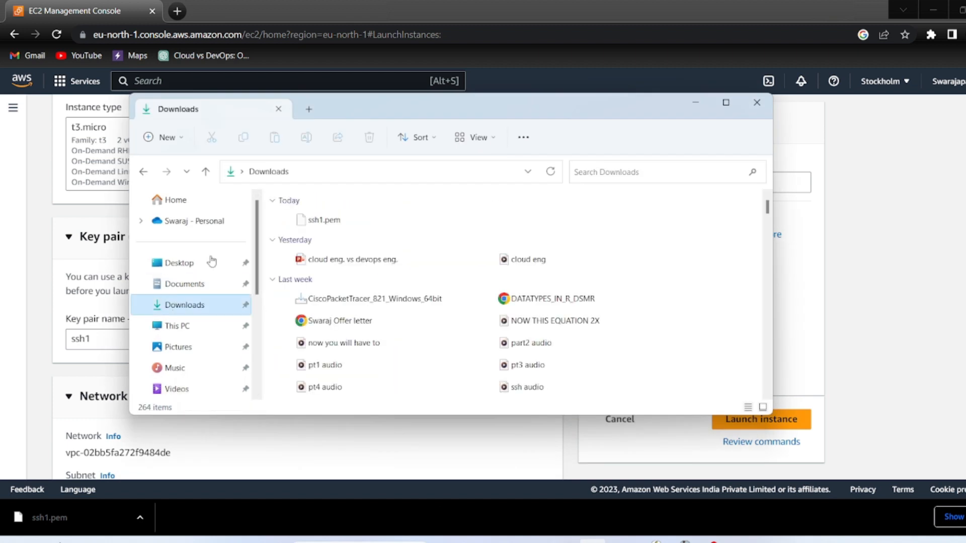
{"action": "left_click", "coordinate": [335, 228]}
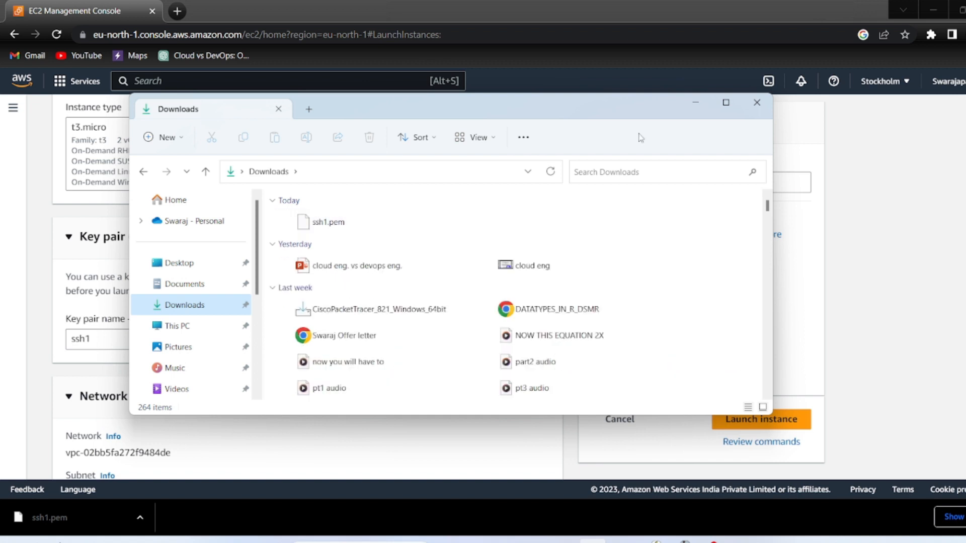
{"action": "left_click", "coordinate": [695, 104]}
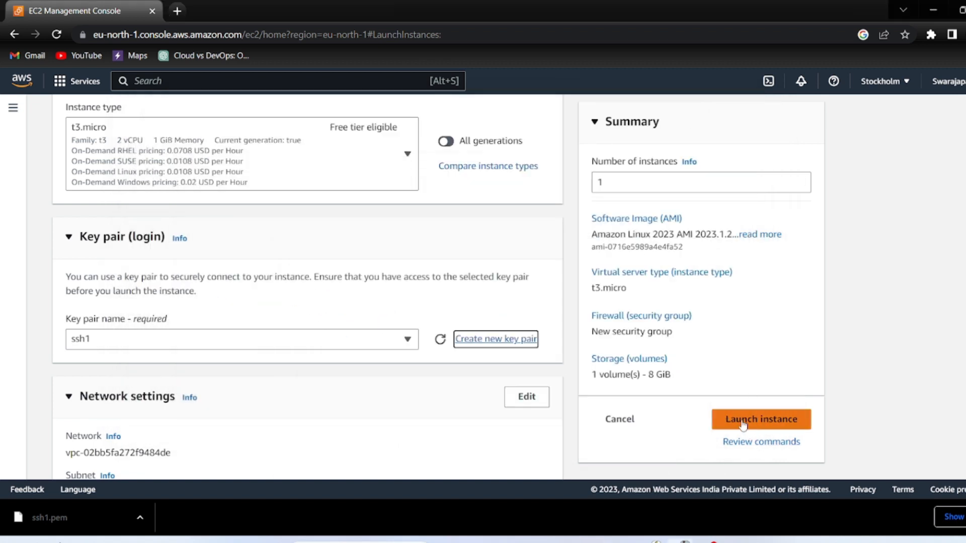
Keep SSH traffic allowed from Anywhere and launch the instance
{"action": "scroll", "coordinate": [741, 424], "scroll_direction": "down", "scroll_amount": 1}
{"action": "scroll", "coordinate": [487, 404], "scroll_direction": "down", "scroll_amount": 8}
{"action": "scroll", "coordinate": [470, 405], "scroll_direction": "down", "scroll_amount": 2}
{"action": "scroll", "coordinate": [470, 405], "scroll_direction": "up", "scroll_amount": 3}
{"action": "scroll", "coordinate": [469, 405], "scroll_direction": "up", "scroll_amount": 1}
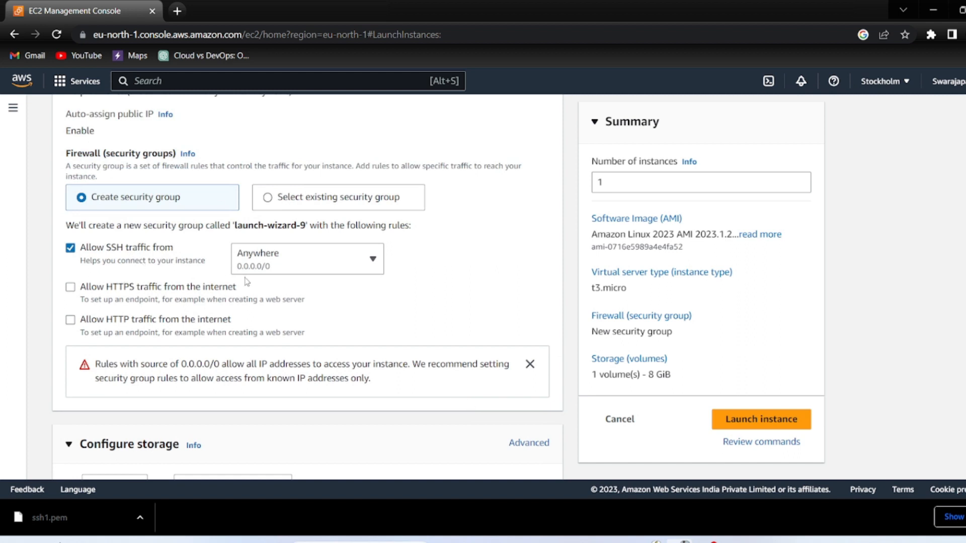
{"action": "left_click", "coordinate": [375, 265]}
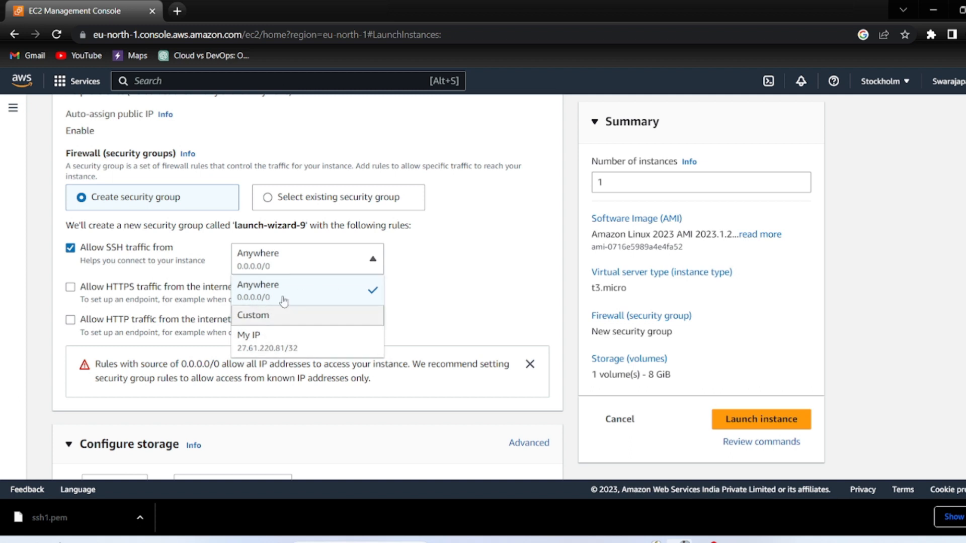
{"action": "left_click", "coordinate": [380, 256]}
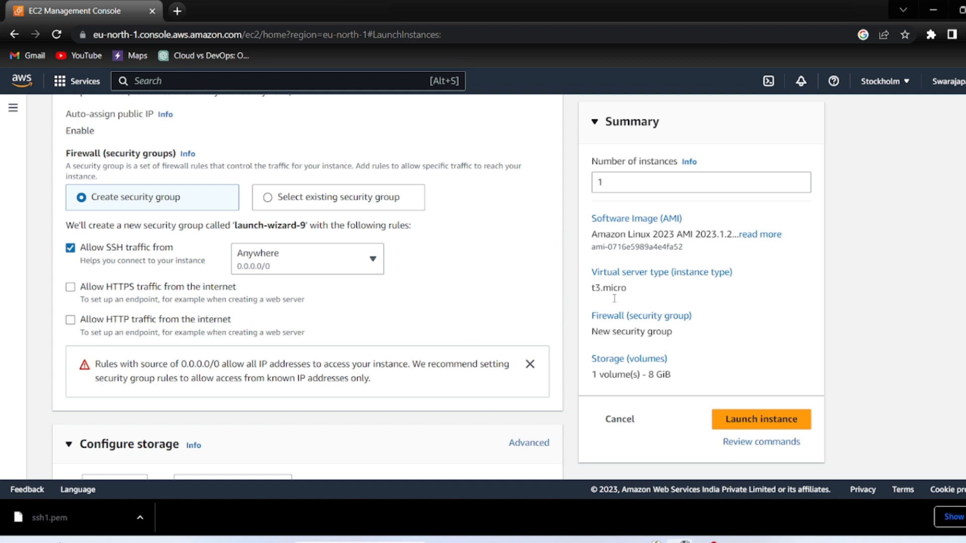
{"action": "left_click", "coordinate": [775, 421]}
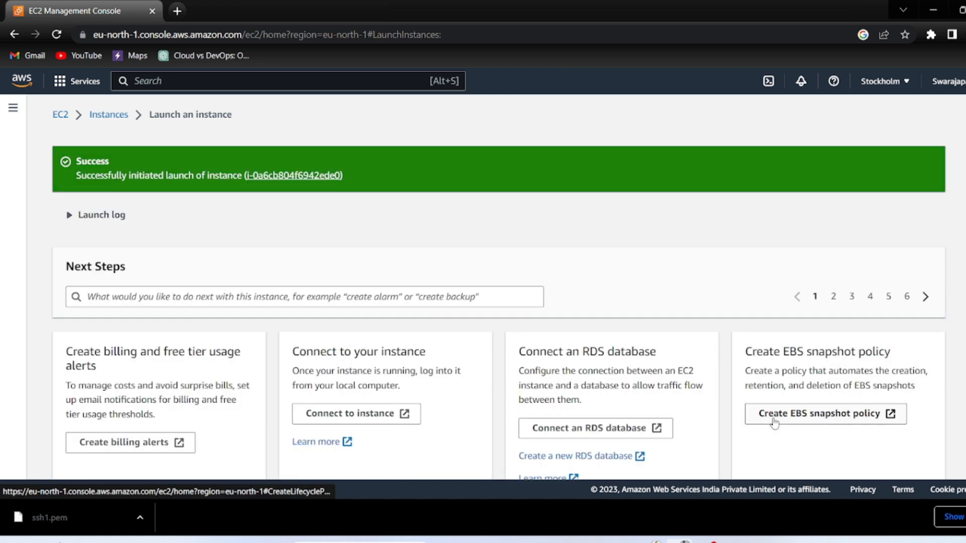
In the Instances list, verify the ssh instance is Running on t3.micro and select it
{"action": "left_click", "coordinate": [100, 116]}
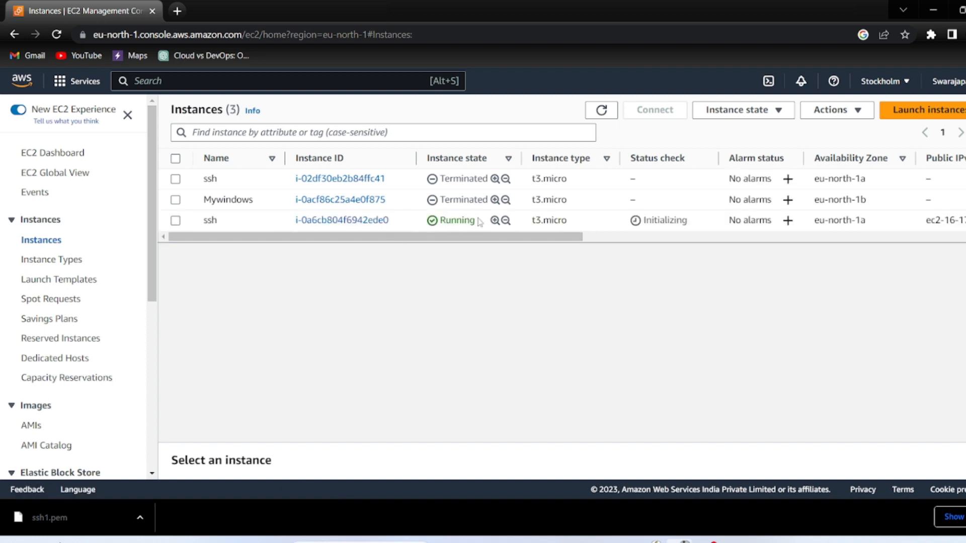
{"action": "double_click", "coordinate": [460, 222]}
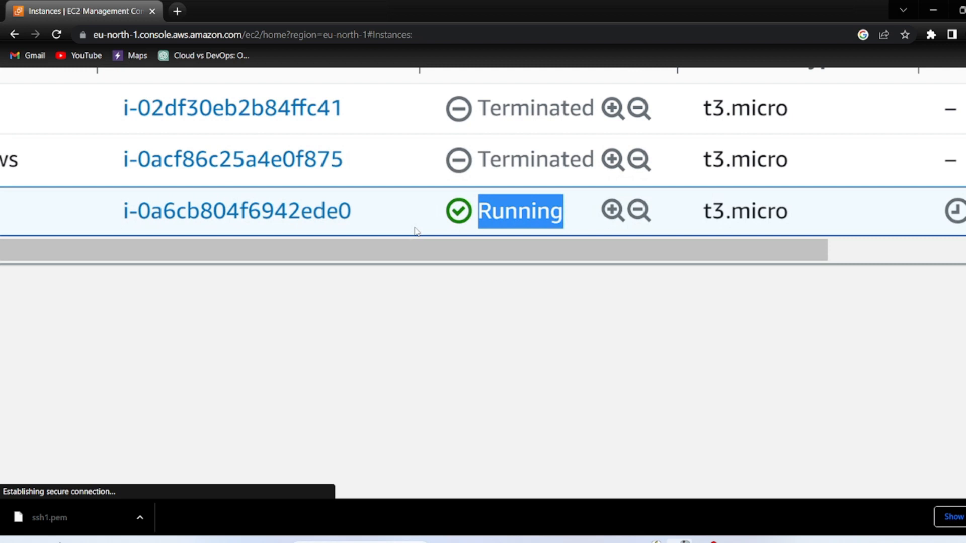
{"action": "scroll", "coordinate": [416, 231], "scroll_direction": "down", "scroll_amount": 3}
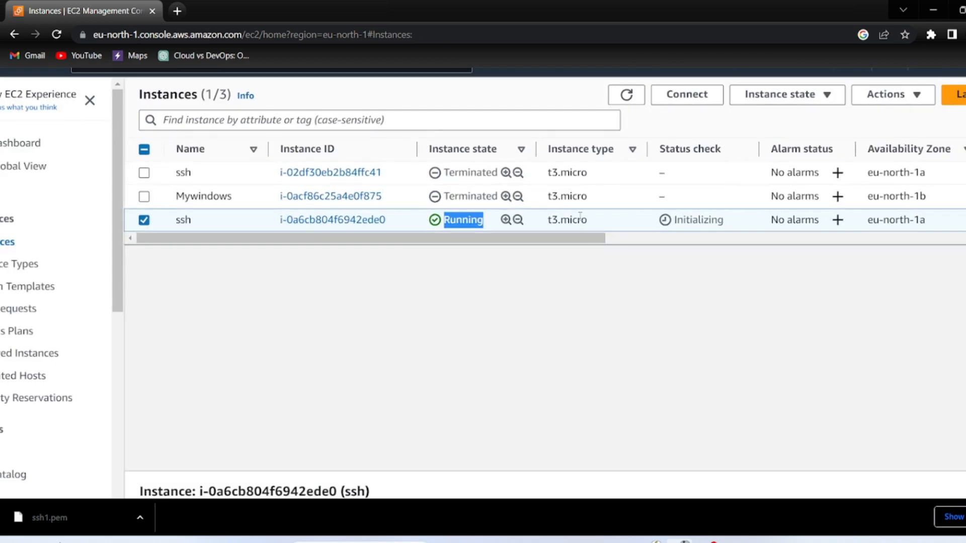
{"action": "left_click_drag", "start_coordinate": [588, 221], "coordinate": [553, 222]}
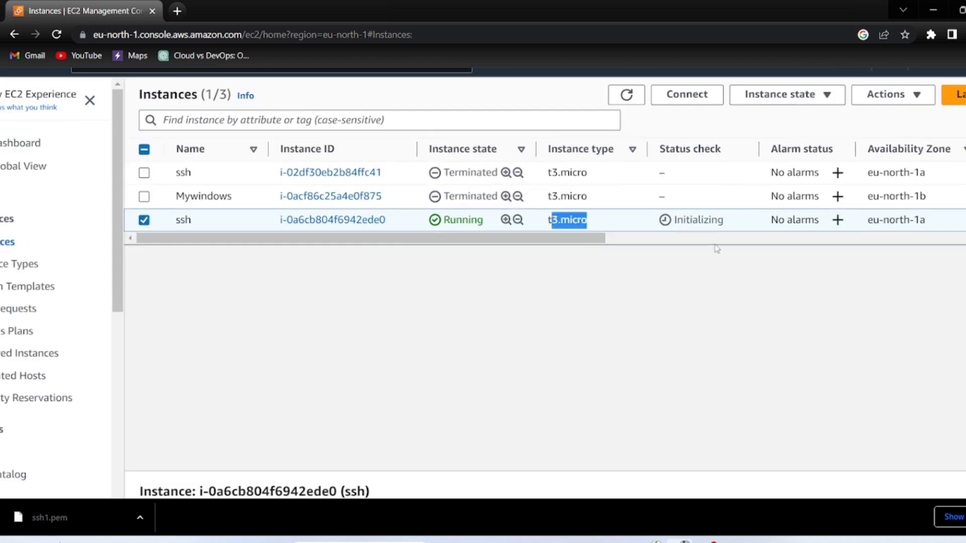
{"action": "scroll", "coordinate": [717, 249], "scroll_direction": "down", "scroll_amount": 2}
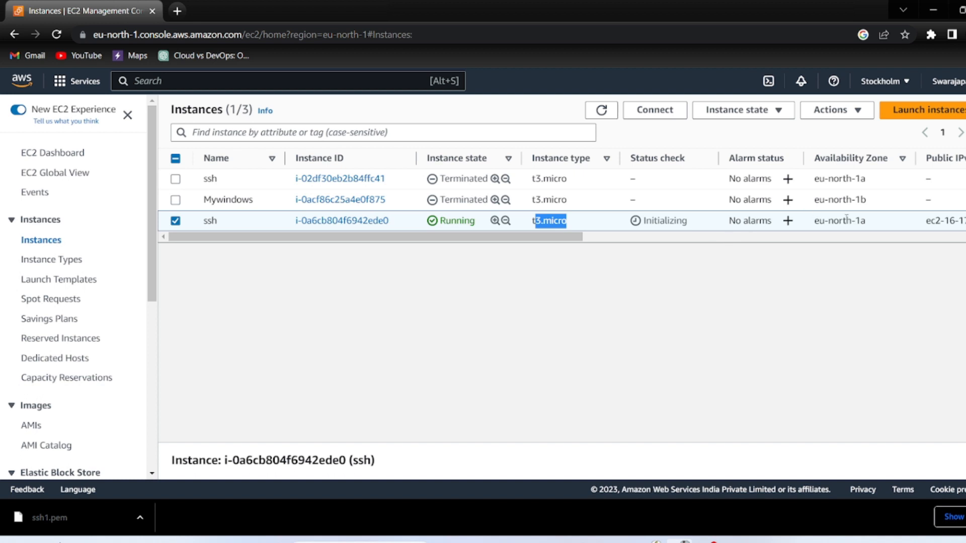
{"action": "scroll", "coordinate": [846, 219], "scroll_direction": "right", "scroll_amount": 10}
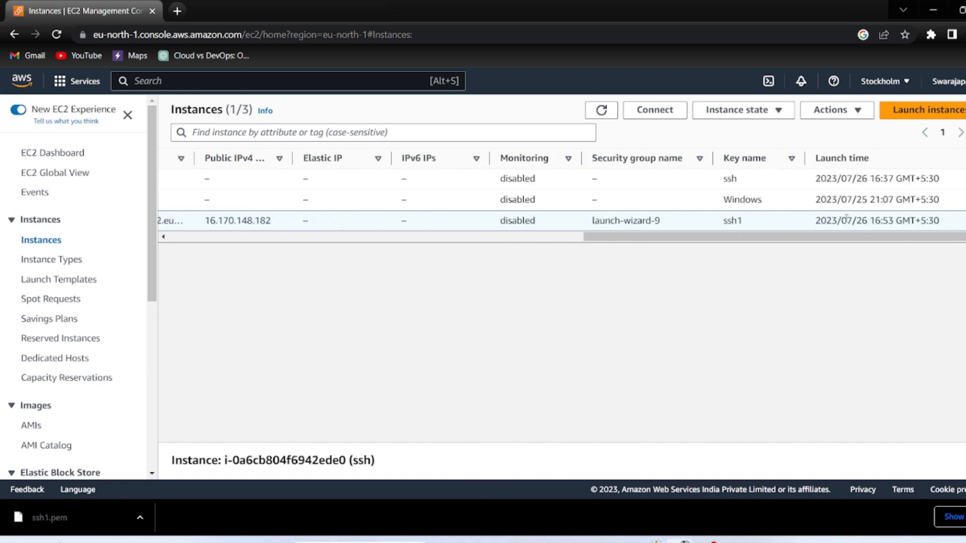
{"action": "scroll", "coordinate": [847, 218], "scroll_direction": "left", "scroll_amount": 10}
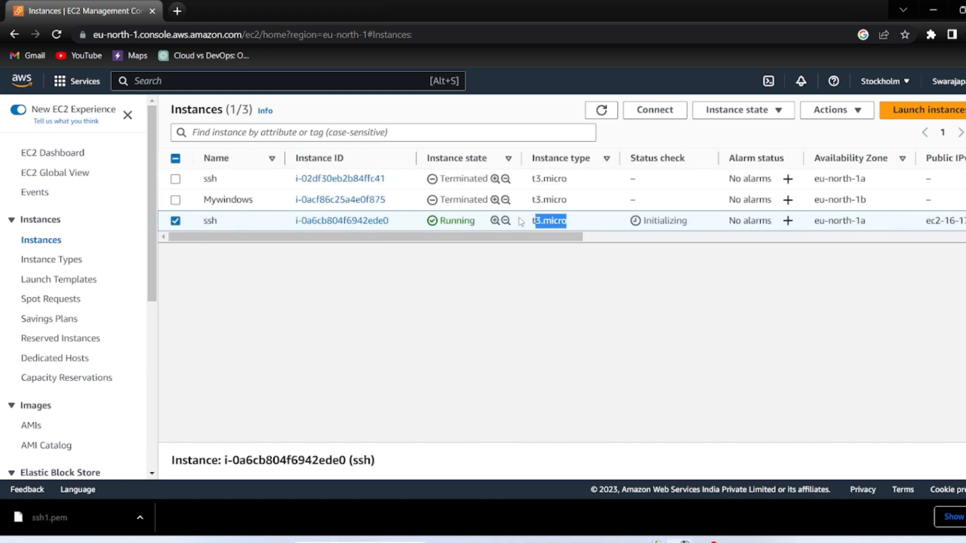
{"action": "left_click", "coordinate": [315, 224]}
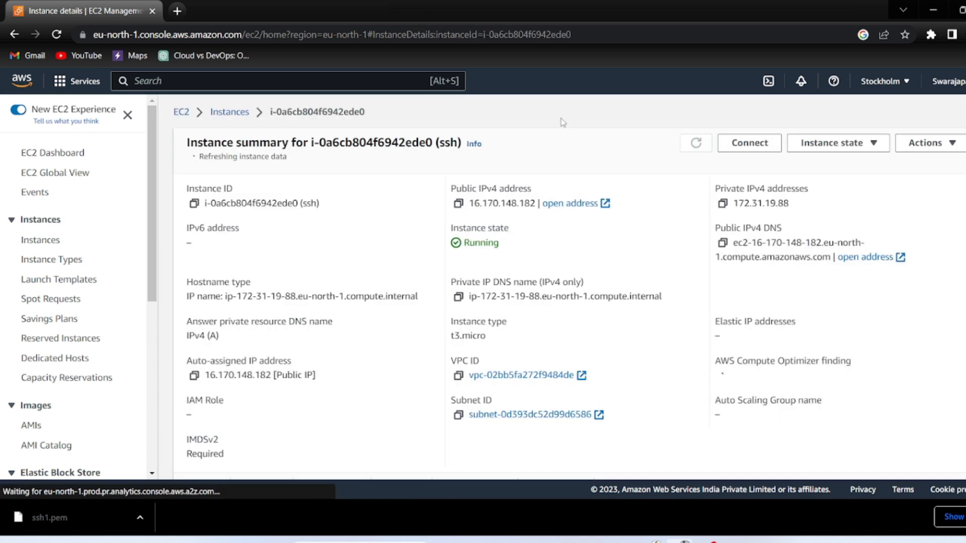
Scroll the ssh instance's details to find its public IPv4 address 16.170.148.182
{"action": "scroll", "coordinate": [475, 216], "scroll_direction": "up", "scroll_amount": 5}
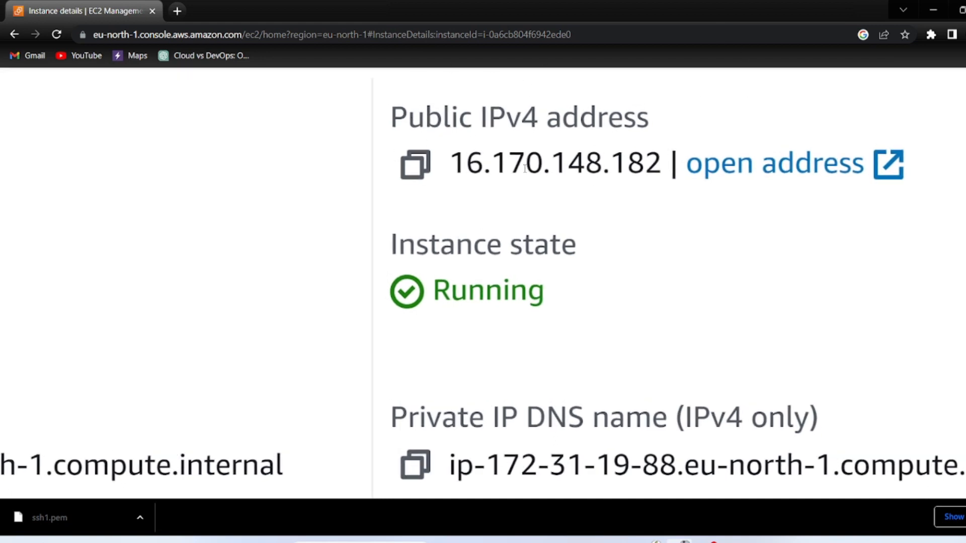
{"action": "scroll", "coordinate": [525, 168], "scroll_direction": "down", "scroll_amount": 5}
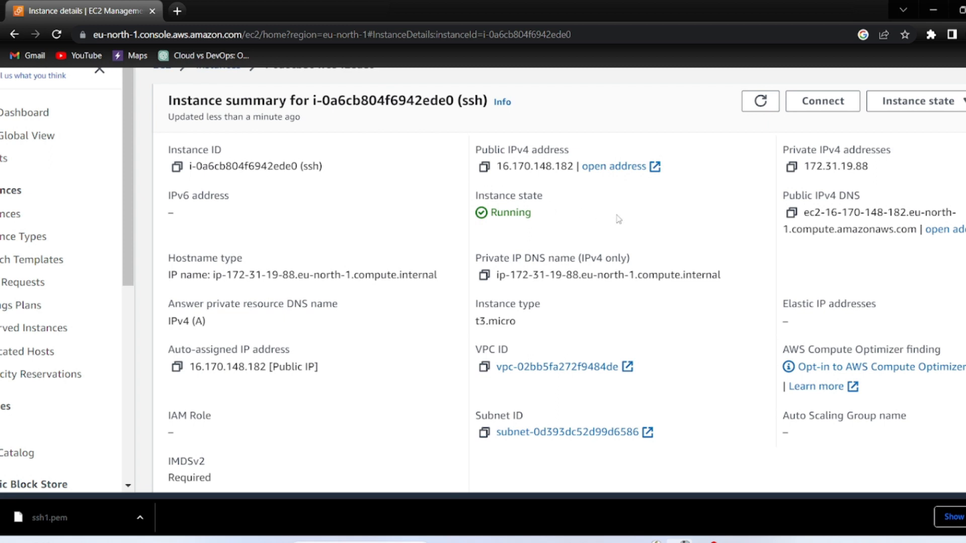
{"action": "scroll", "coordinate": [615, 215], "scroll_direction": "right", "scroll_amount": 3}
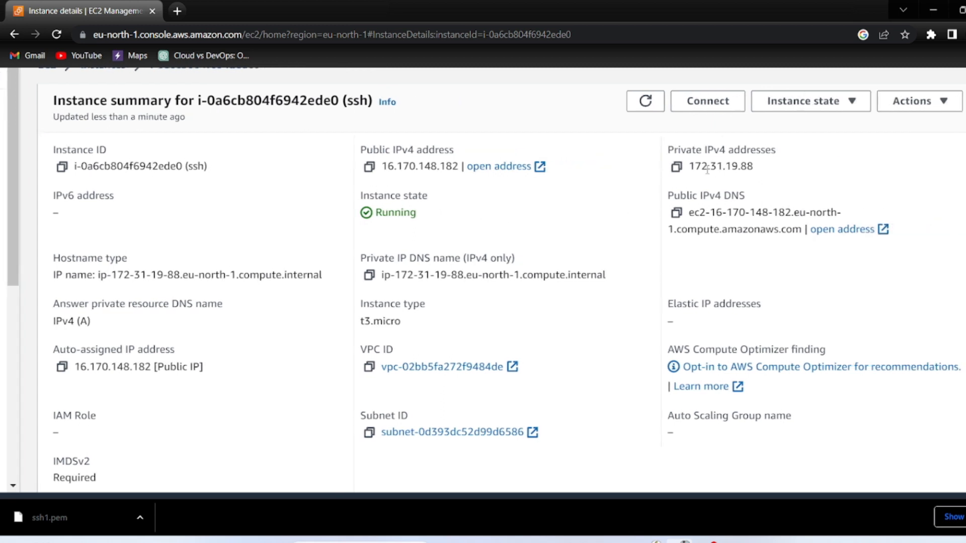
{"action": "scroll", "coordinate": [513, 287], "scroll_direction": "down", "scroll_amount": 1}
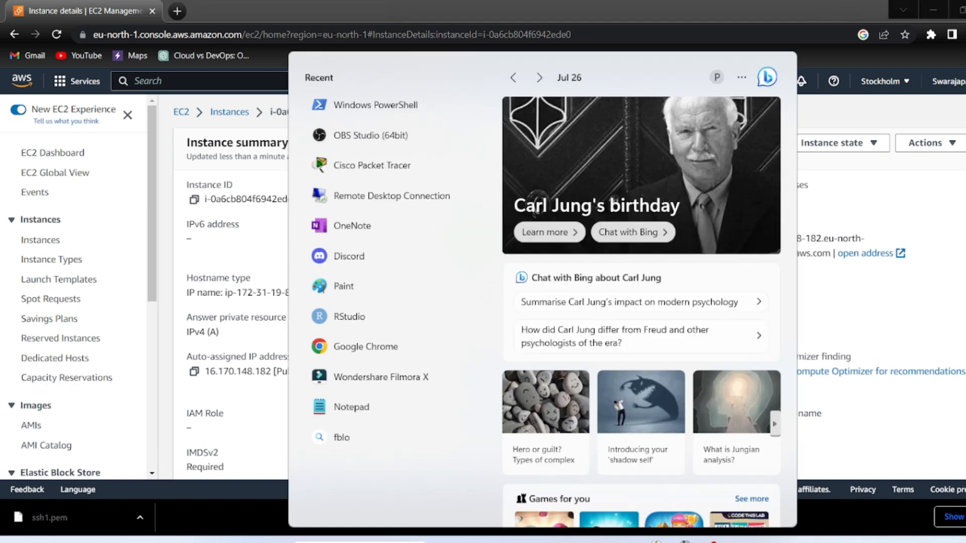
Launch Windows PowerShell as administrator from a 'windows' Start search and maximize it
{"action": "type", "text": "windows"}
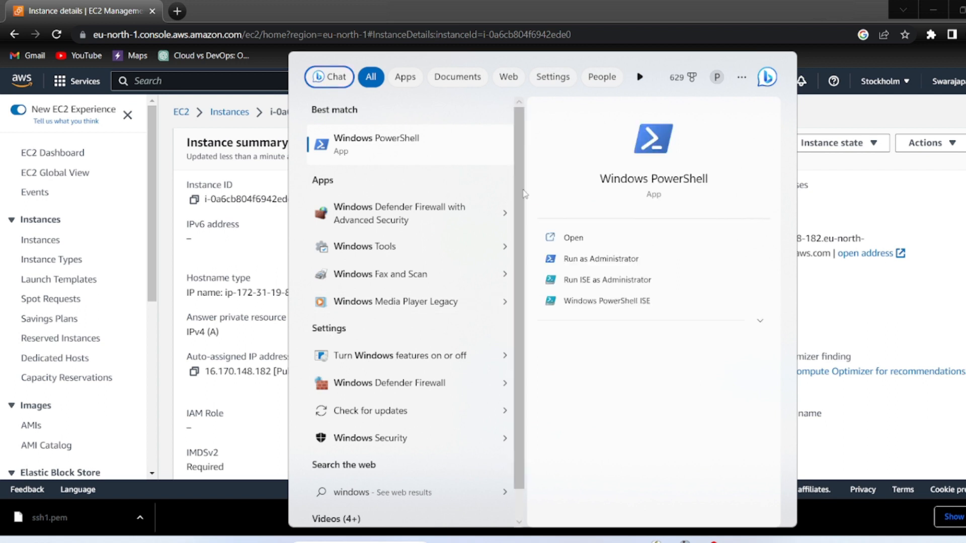
{"action": "left_click", "coordinate": [580, 259]}
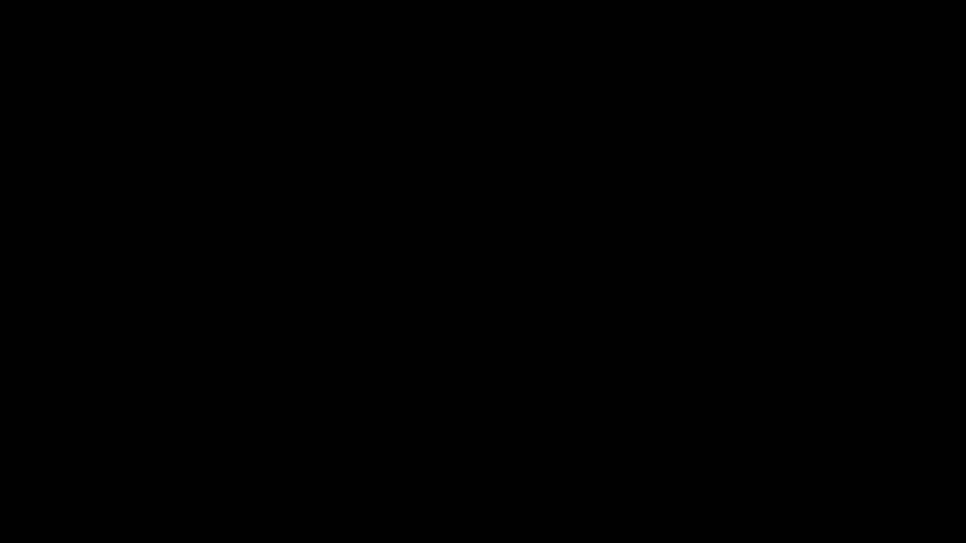
{"action": "left_click", "coordinate": [339, 341]}
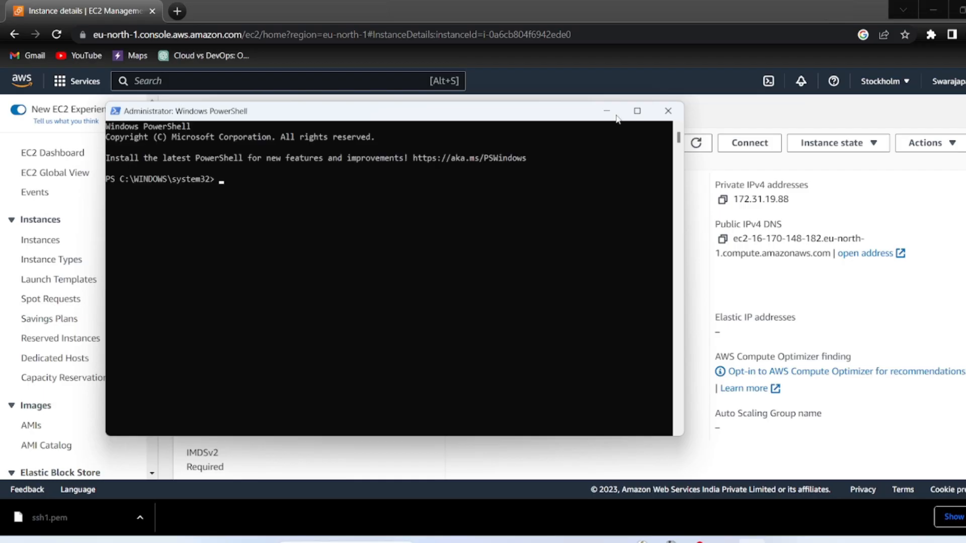
{"action": "left_click", "coordinate": [638, 111]}
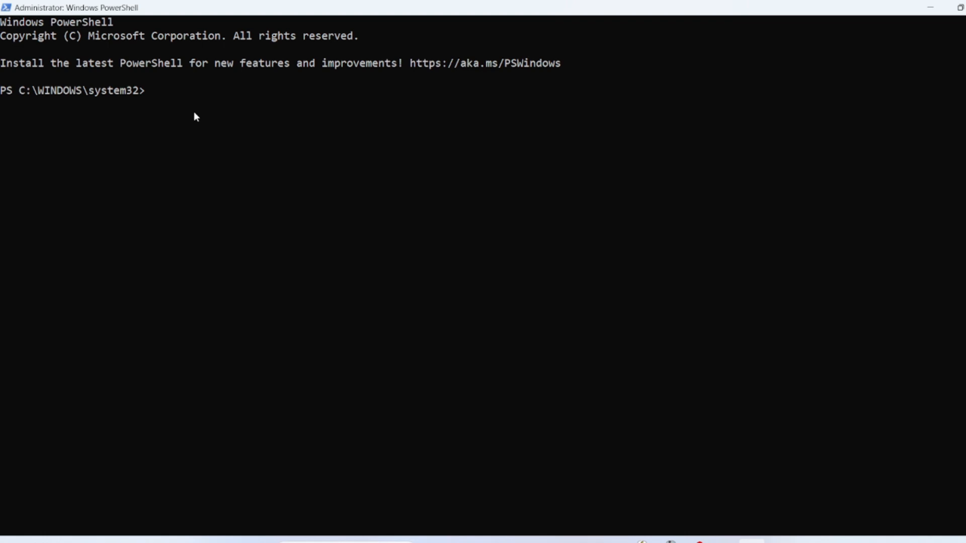
Maximize Notepad and review the 'ssh' and '.pem file path' parts, checking Downloads for ssh1.pem
{"action": "left_click", "coordinate": [723, 542]}
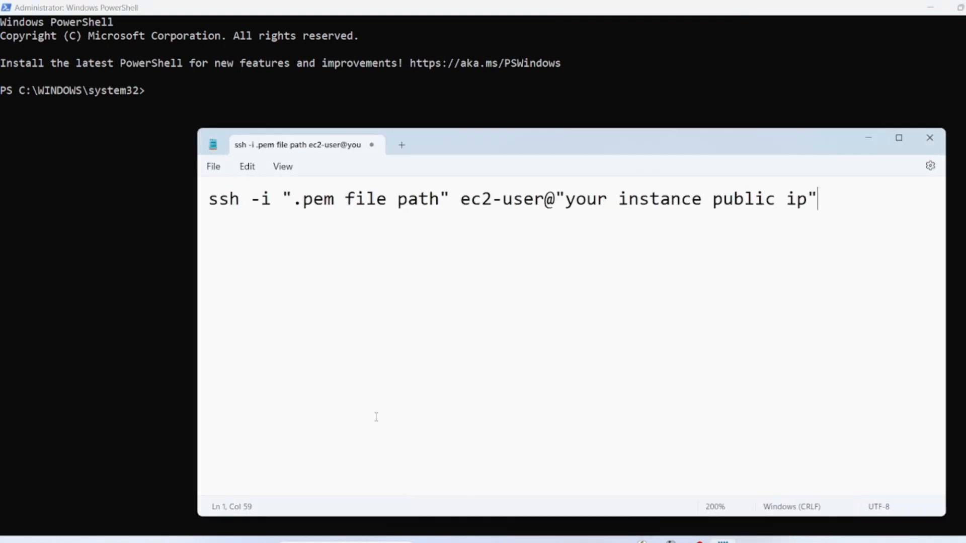
{"action": "left_click", "coordinate": [898, 138]}
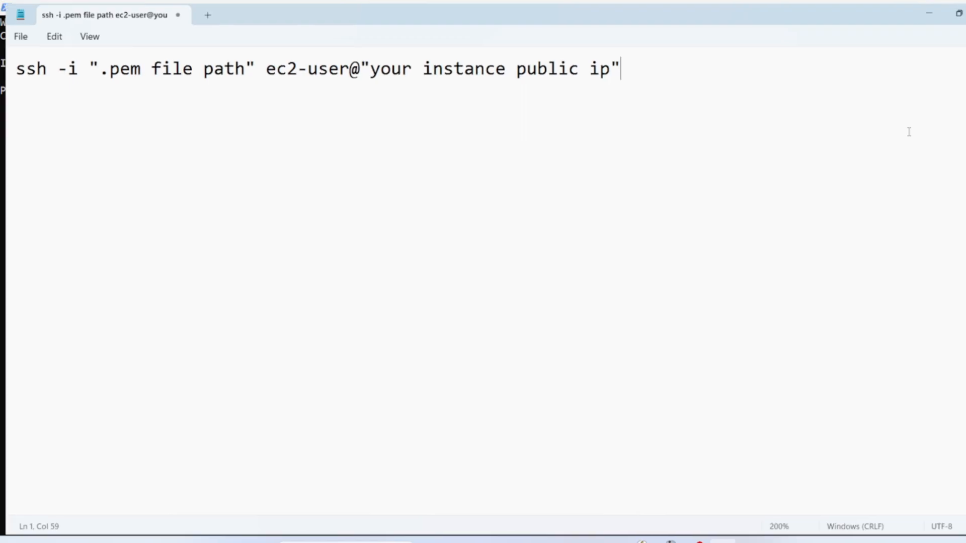
{"action": "scroll", "coordinate": [128, 46], "scroll_direction": "up", "scroll_amount": 8}
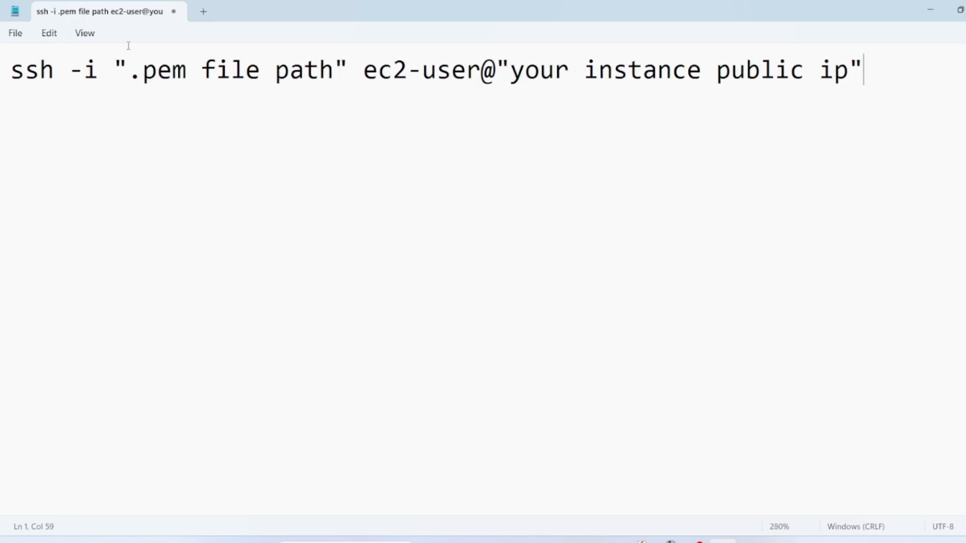
{"action": "left_click", "coordinate": [4, 70]}
{"action": "left_click", "coordinate": [55, 116]}
{"action": "double_click", "coordinate": [14, 70]}
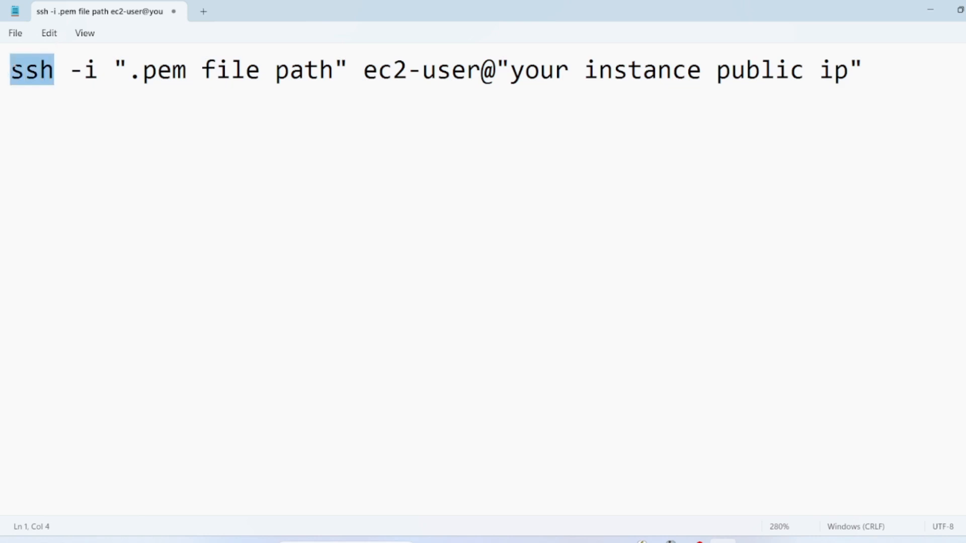
{"action": "left_click", "coordinate": [71, 68]}
{"action": "left_click_drag", "start_coordinate": [113, 69], "coordinate": [357, 74]}
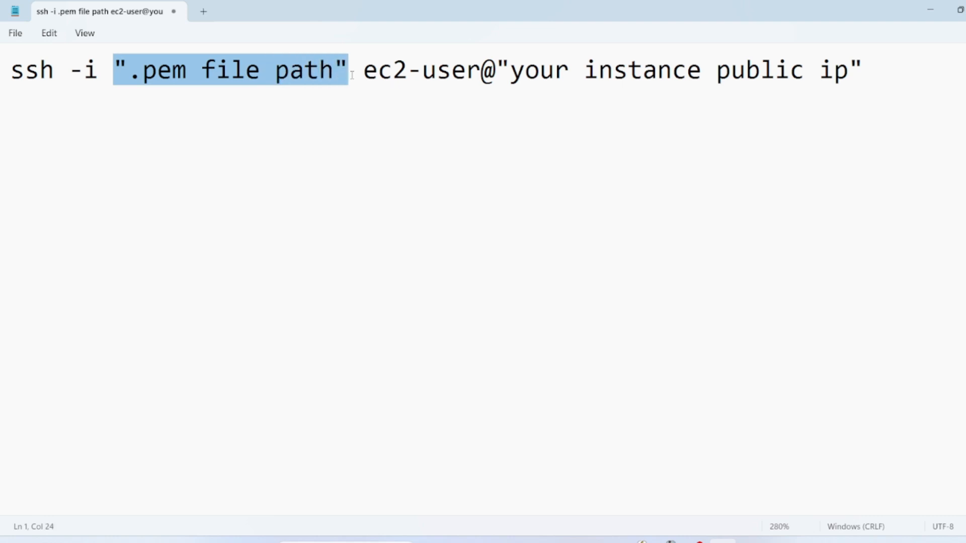
{"action": "left_click", "coordinate": [352, 139]}
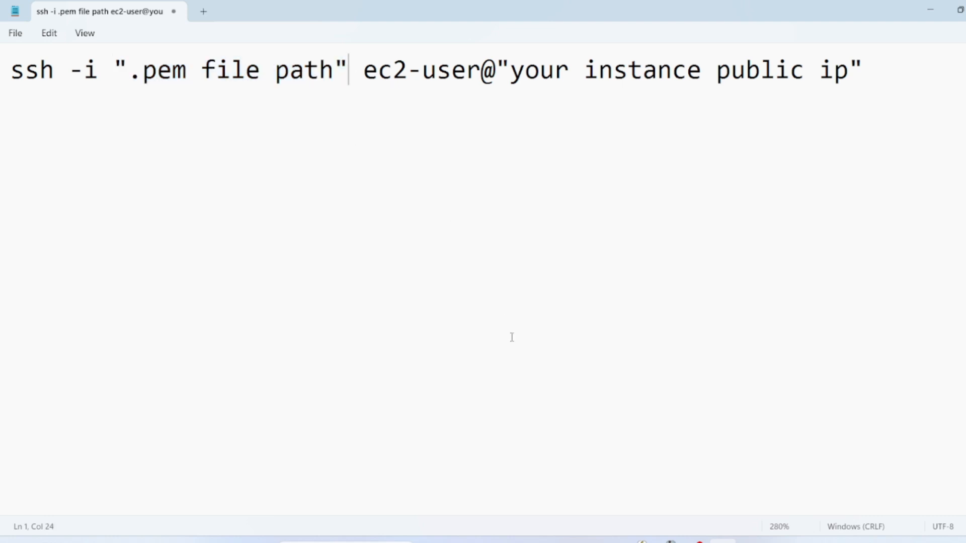
{"action": "left_click", "coordinate": [578, 541]}
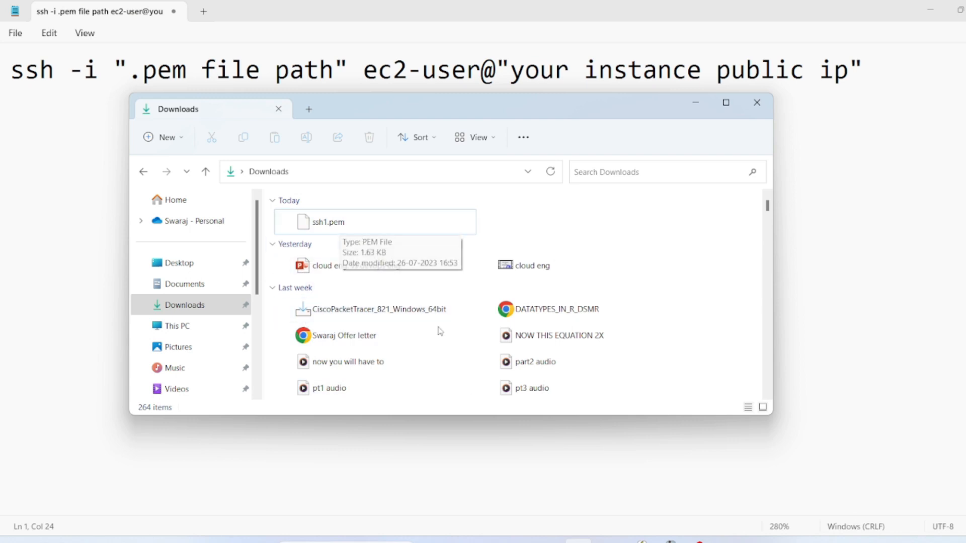
{"action": "left_click", "coordinate": [693, 109]}
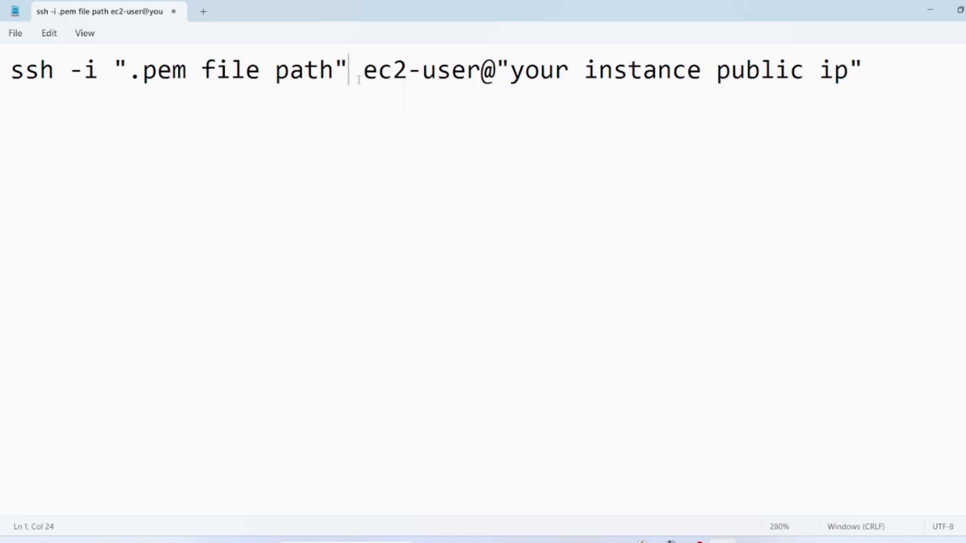
Review the ec2-user and 'your instance public ip' parts, then copy the whole ssh command
{"action": "left_click_drag", "start_coordinate": [361, 79], "coordinate": [407, 78]}
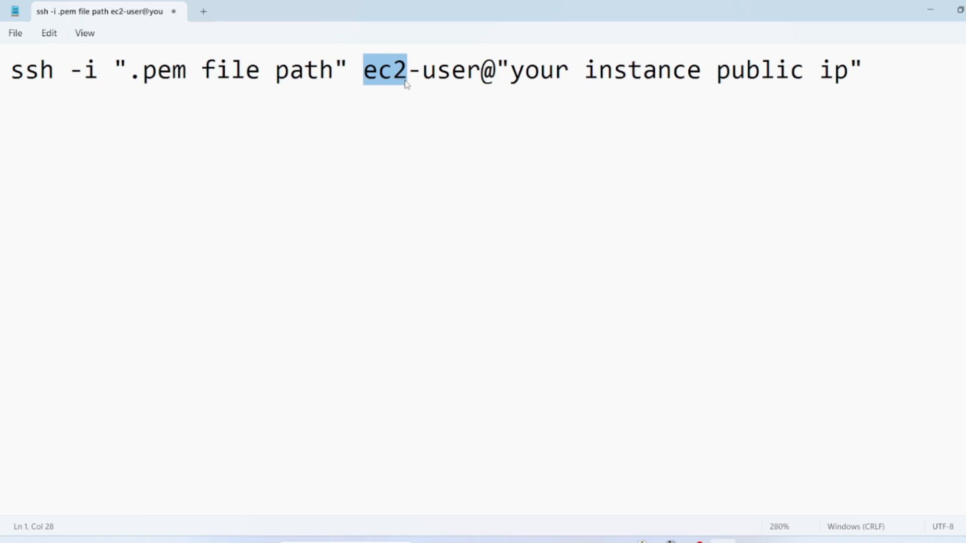
{"action": "left_click", "coordinate": [418, 99]}
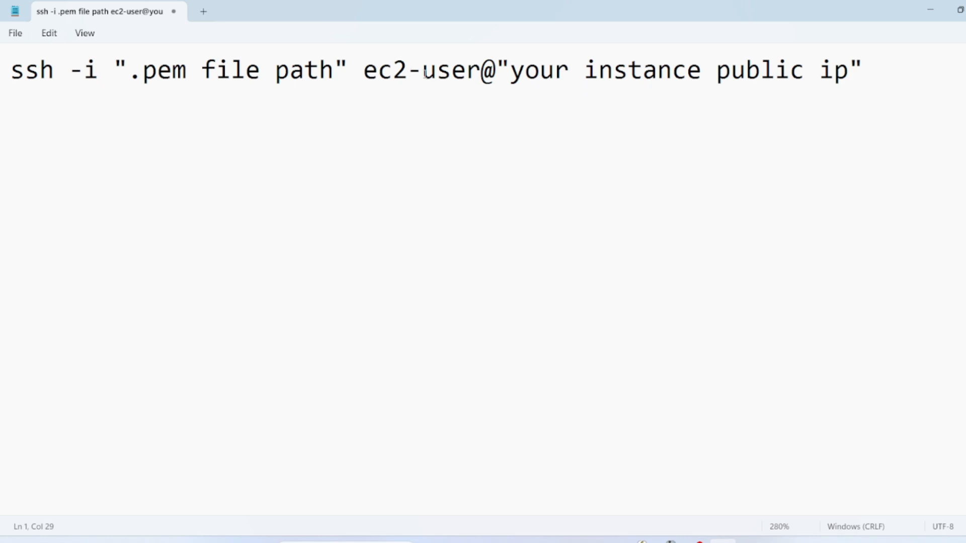
{"action": "left_click_drag", "start_coordinate": [425, 73], "coordinate": [481, 77]}
{"action": "left_click", "coordinate": [478, 80]}
{"action": "left_click_drag", "start_coordinate": [497, 64], "coordinate": [886, 87]}
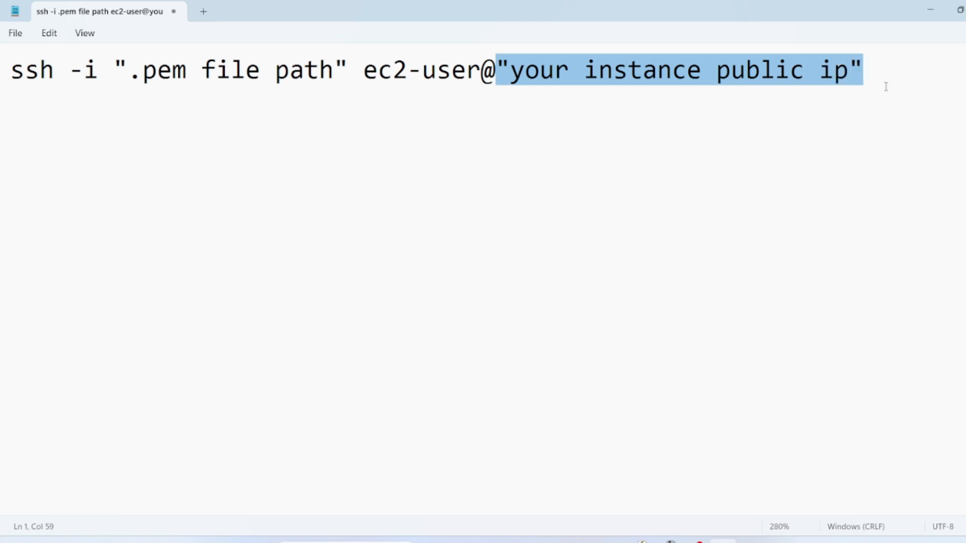
{"action": "left_click", "coordinate": [923, 93]}
{"action": "left_click_drag", "start_coordinate": [892, 69], "coordinate": [1, 151]}
{"action": "key", "text": "ctrl+c"}
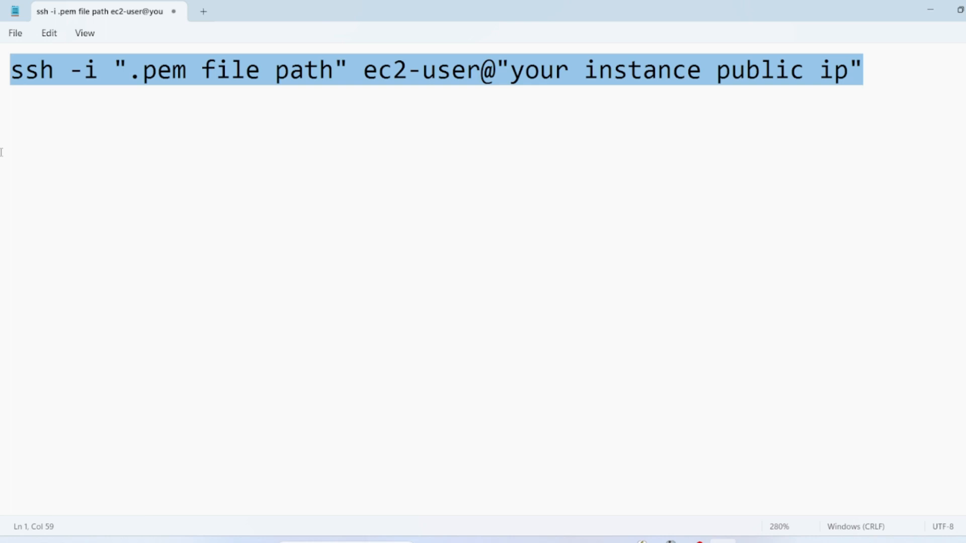
{"action": "left_click", "coordinate": [752, 541]}
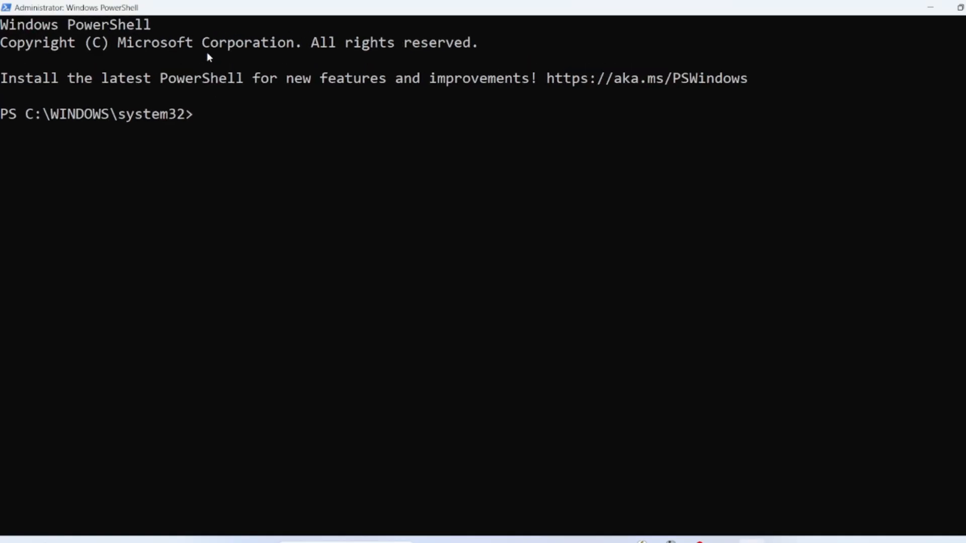
Paste the ssh template at the prompt and delete its '.pem file path' placeholder after -i
{"action": "scroll", "coordinate": [217, 57], "scroll_direction": "up", "scroll_amount": 1, "text": "ctrl"}
{"action": "right_click", "coordinate": [296, 114]}
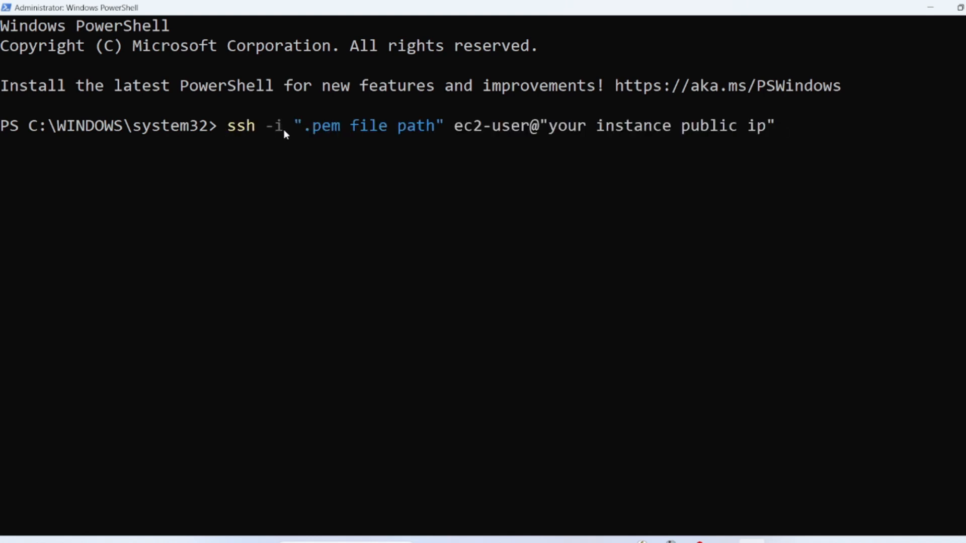
{"action": "left_click", "coordinate": [441, 125]}
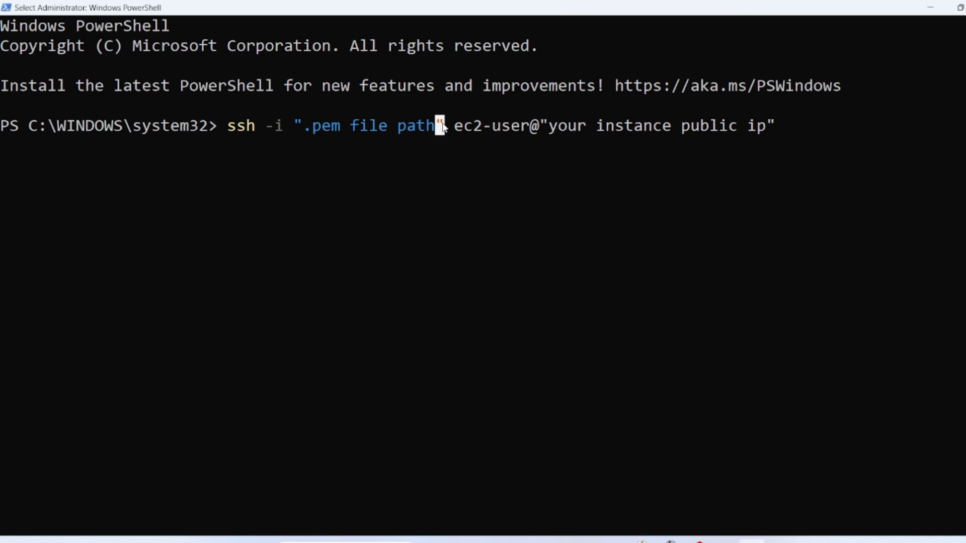
{"action": "key", "text": "Escape"}
{"action": "key", "text": "Left"}
{"action": "key", "text": "Left"}
{"action": "key", "text": "Left"}
{"action": "key", "text": "Left"}
{"action": "key", "text": "Left"}
{"action": "key", "text": "Left"}
{"action": "key", "text": "Left"}
{"action": "key", "text": "Left"}
{"action": "key", "text": "Left"}
{"action": "key", "text": "Left"}
{"action": "key", "text": "Left"}
{"action": "key", "text": "Left"}
{"action": "key", "text": "Left"}
{"action": "key", "text": "Left"}
{"action": "key", "text": "Left"}
{"action": "key", "text": "Left"}
{"action": "key", "text": "Left"}
{"action": "key", "text": "Left"}
{"action": "key", "text": "Left"}
{"action": "key", "text": "Left"}
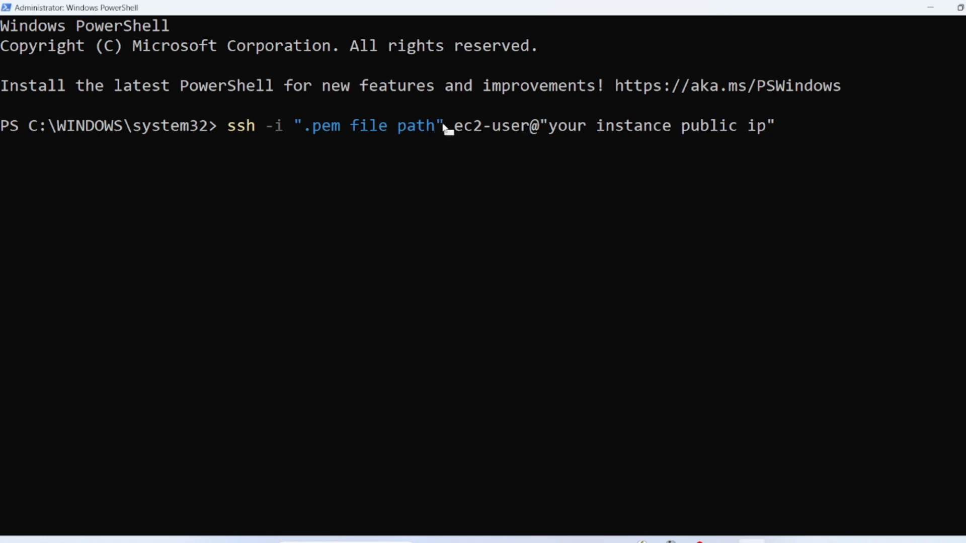
{"action": "key", "text": "BackSpace"}
{"action": "key", "text": "BackSpace"}
{"action": "key", "text": "BackSpace"}
{"action": "key", "text": "BackSpace"}
{"action": "key", "text": "BackSpace"}
{"action": "key", "text": "BackSpace"}
{"action": "key", "text": "BackSpace"}
{"action": "key", "text": "BackSpace"}
{"action": "key", "text": "BackSpace"}
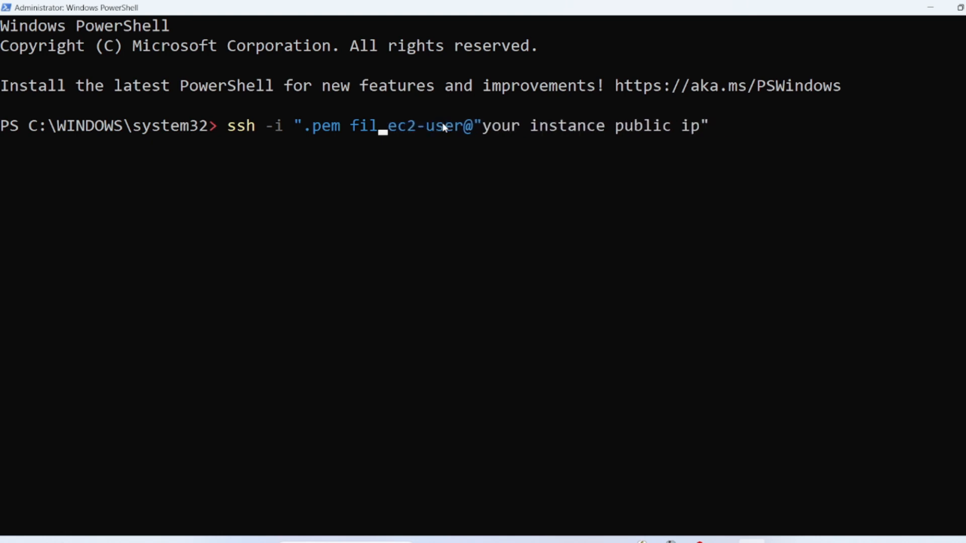
{"action": "key", "text": "BackSpace"}
{"action": "key", "text": "BackSpace"}
{"action": "key", "text": "BackSpace"}
{"action": "key", "text": "BackSpace"}
{"action": "key", "text": "BackSpace"}
{"action": "key", "text": "BackSpace"}
{"action": "key", "text": "BackSpace"}
{"action": "key", "text": "BackSpace"}
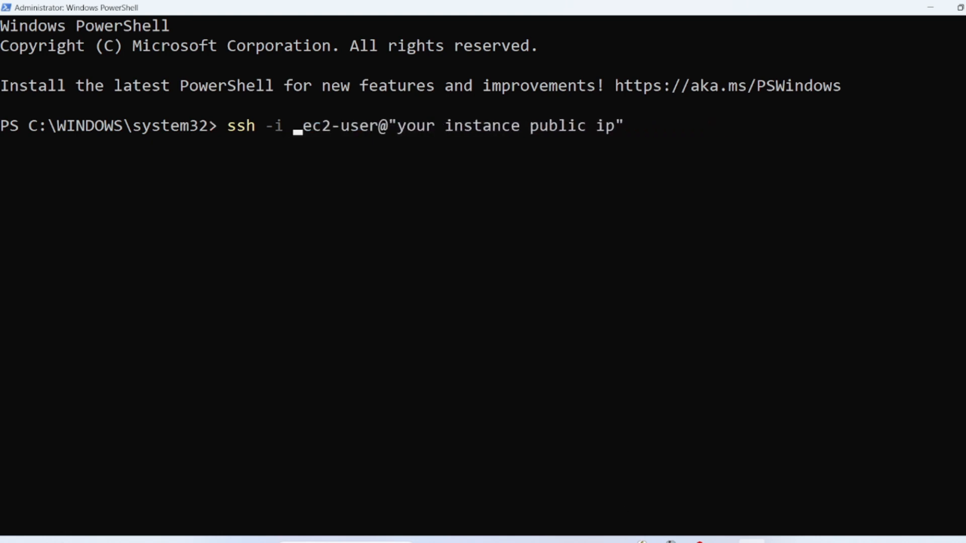
Bring up the Downloads folder and check its properties
{"action": "mouse_move", "coordinate": [607, 541]}
{"action": "left_click", "coordinate": [577, 540]}
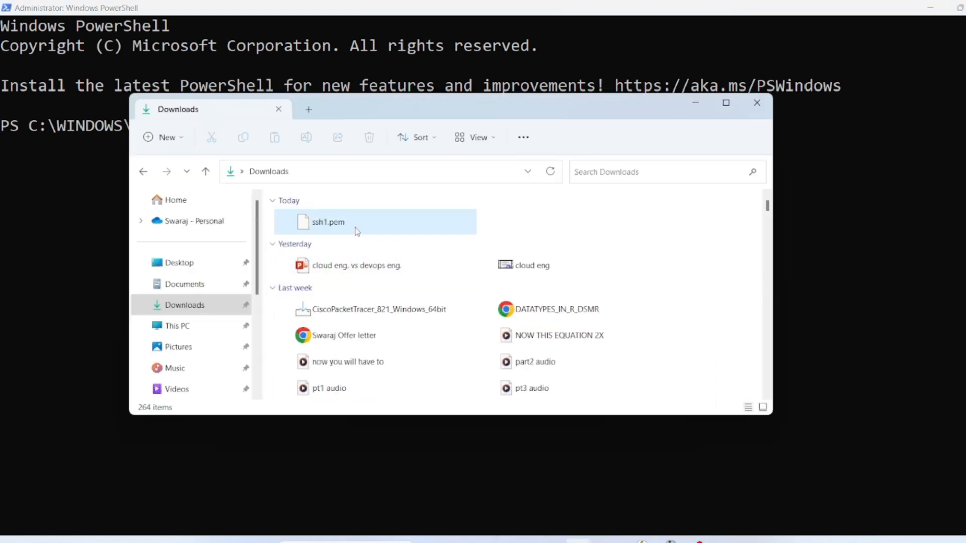
{"action": "right_click", "coordinate": [357, 232]}
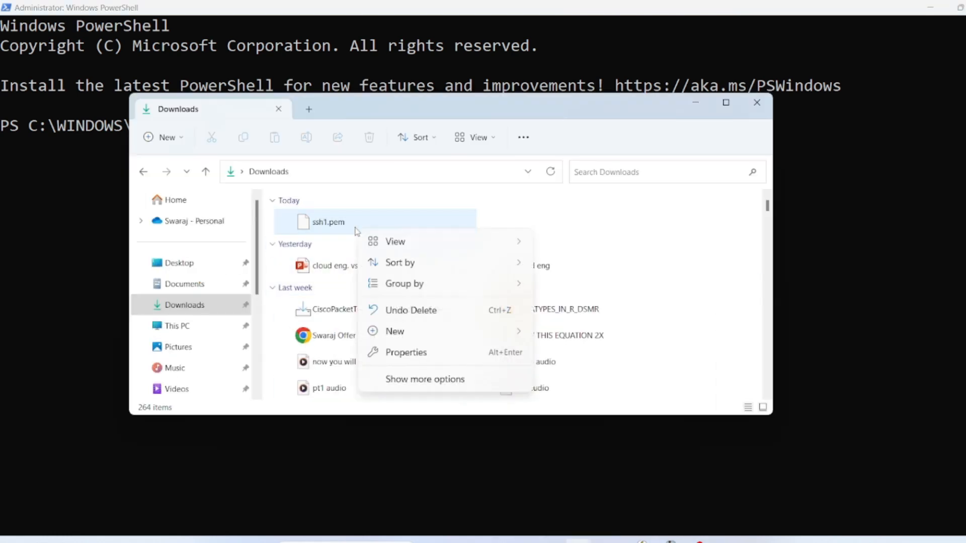
{"action": "left_click", "coordinate": [427, 352]}
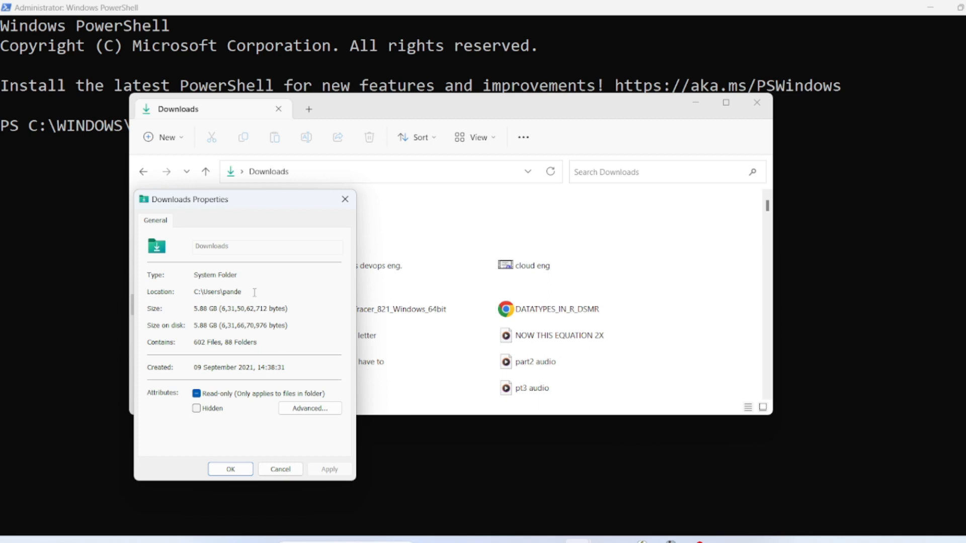
{"action": "left_click", "coordinate": [345, 201]}
{"action": "right_click", "coordinate": [375, 227]}
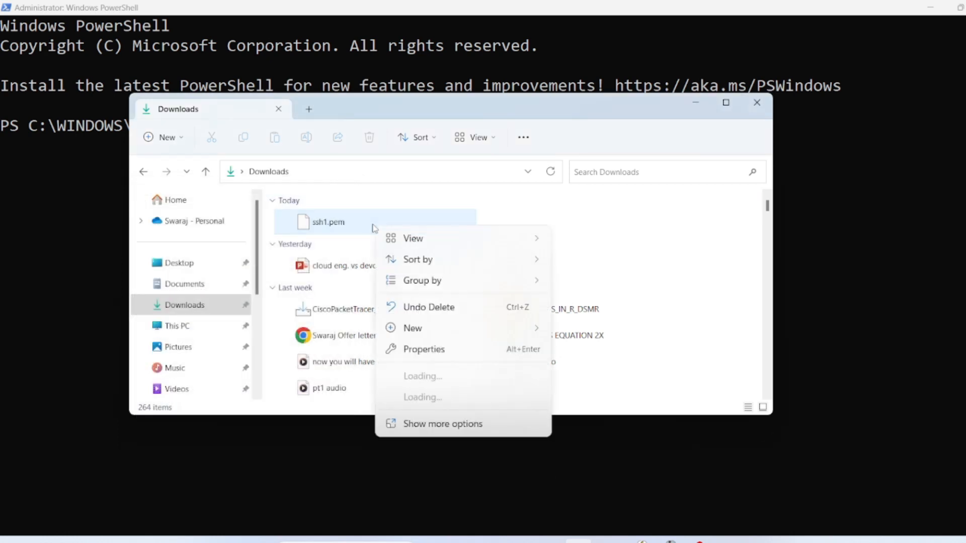
{"action": "left_click", "coordinate": [437, 348]}
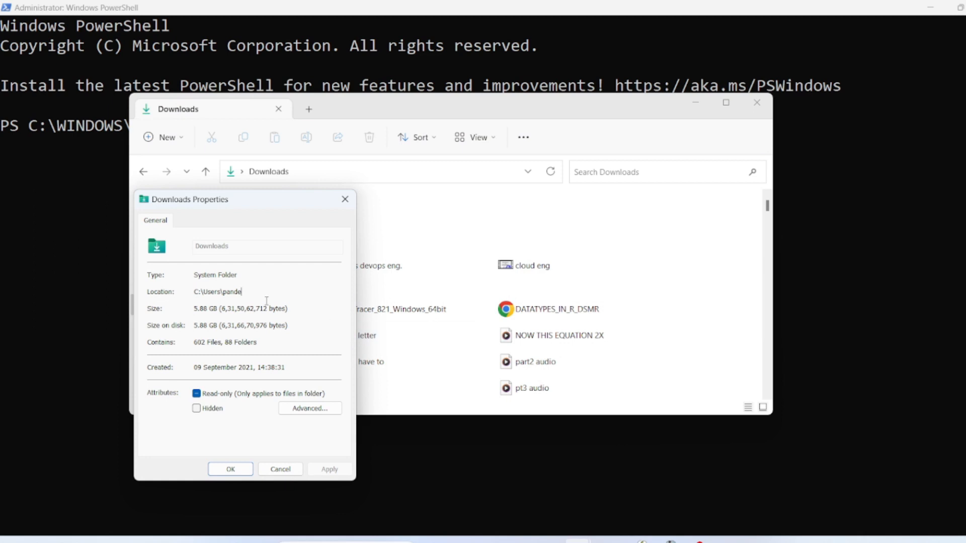
{"action": "left_click", "coordinate": [338, 198]}
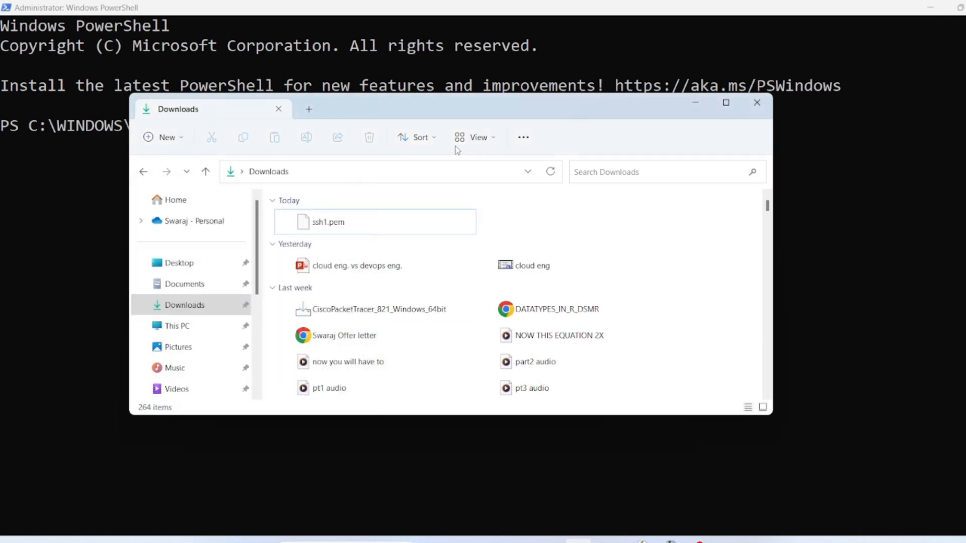
Copy the Downloads folder location from ssh1.pem's Properties
{"action": "left_click", "coordinate": [728, 103]}
{"action": "left_click", "coordinate": [255, 136]}
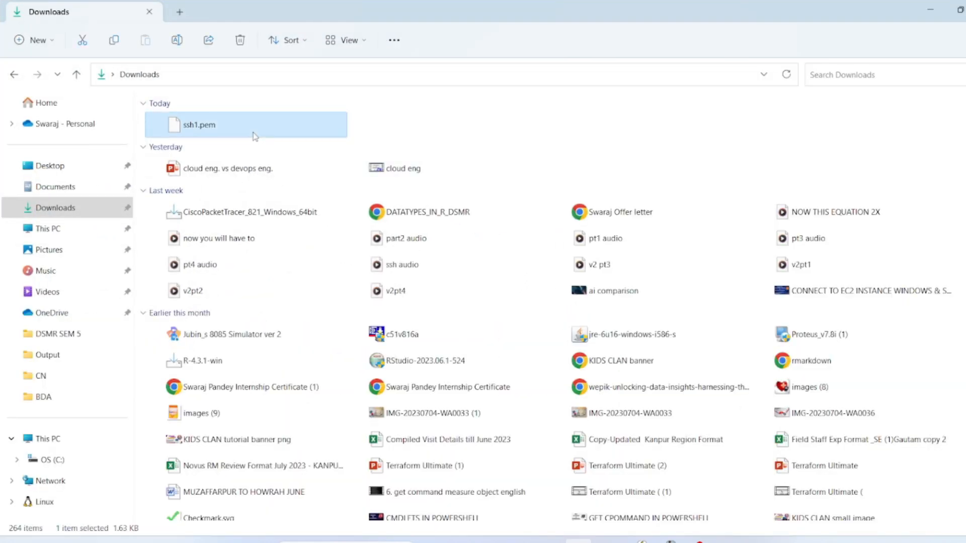
{"action": "right_click", "coordinate": [255, 136]}
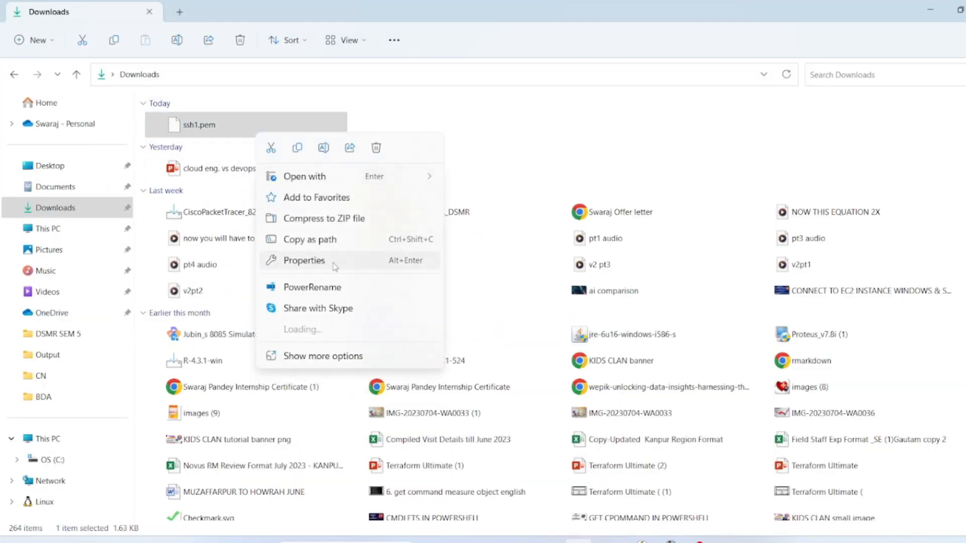
{"action": "left_click", "coordinate": [334, 265]}
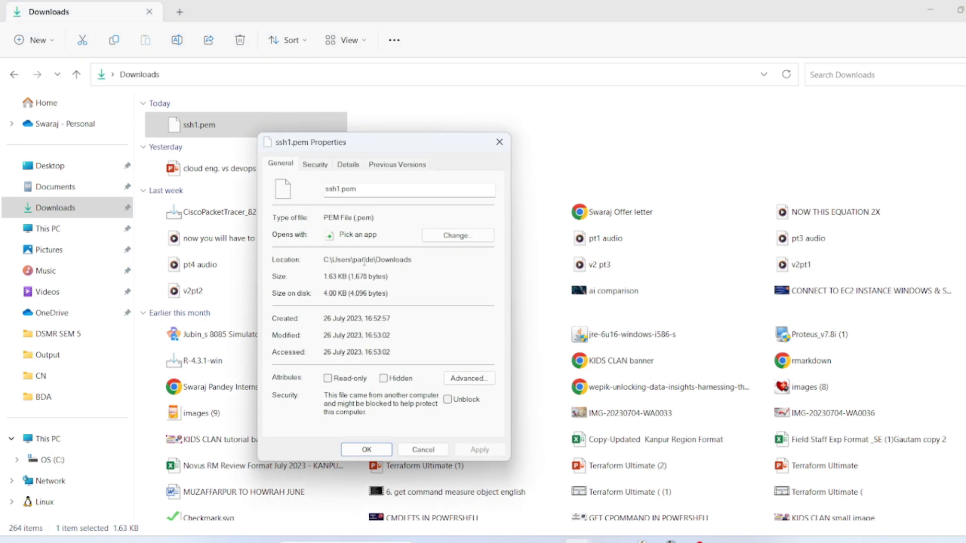
{"action": "left_click_drag", "start_coordinate": [416, 262], "coordinate": [316, 264]}
{"action": "key", "text": "ctrl+c"}
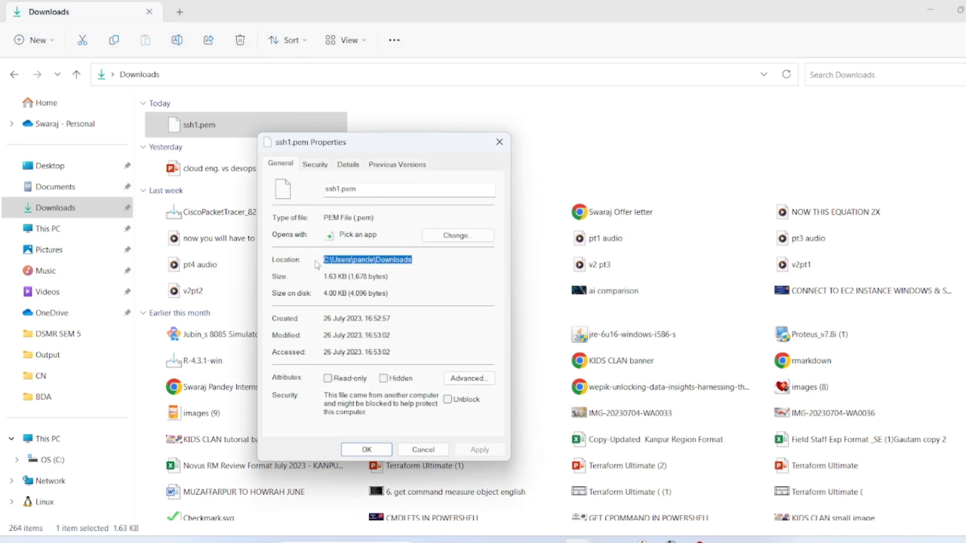
{"action": "left_click", "coordinate": [752, 542]}
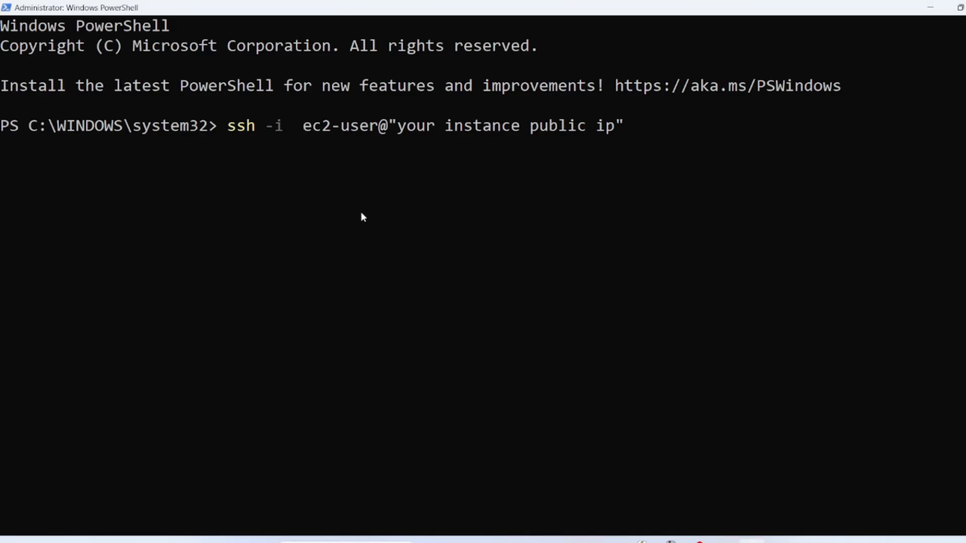
Paste the Downloads path plus \ssh1.pem after -i and delete the IP placeholder
{"action": "key", "text": "ctrl+v"}
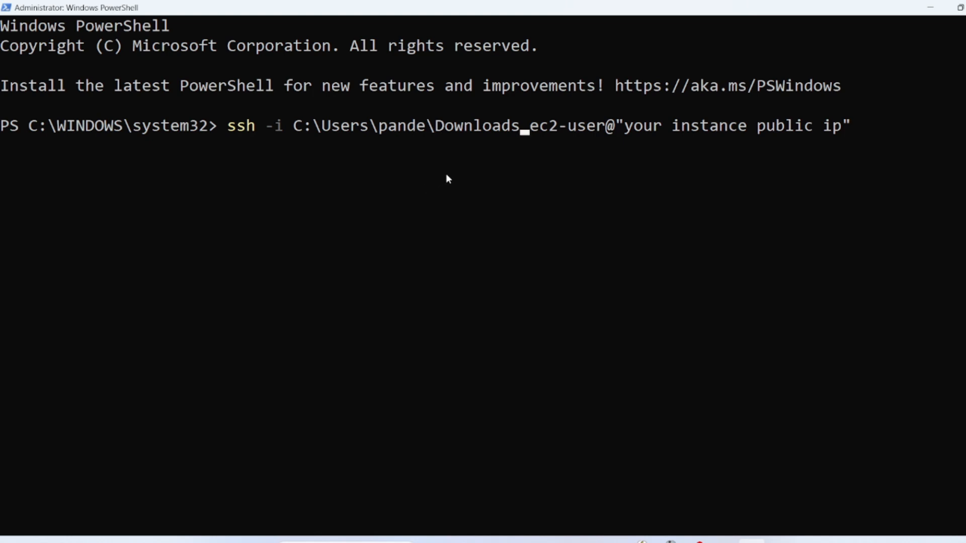
{"action": "type", "text": "\\"}
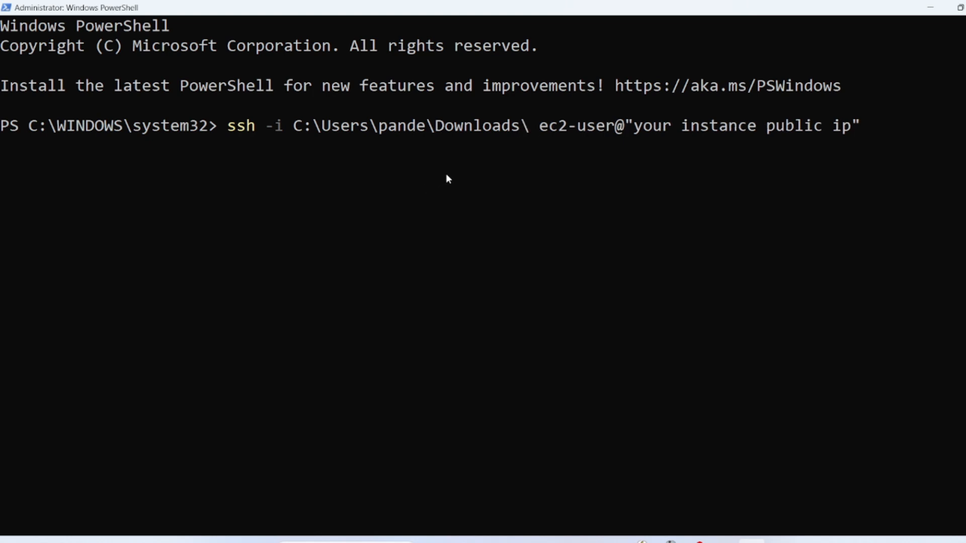
{"action": "type", "text": "ssh1.pem"}
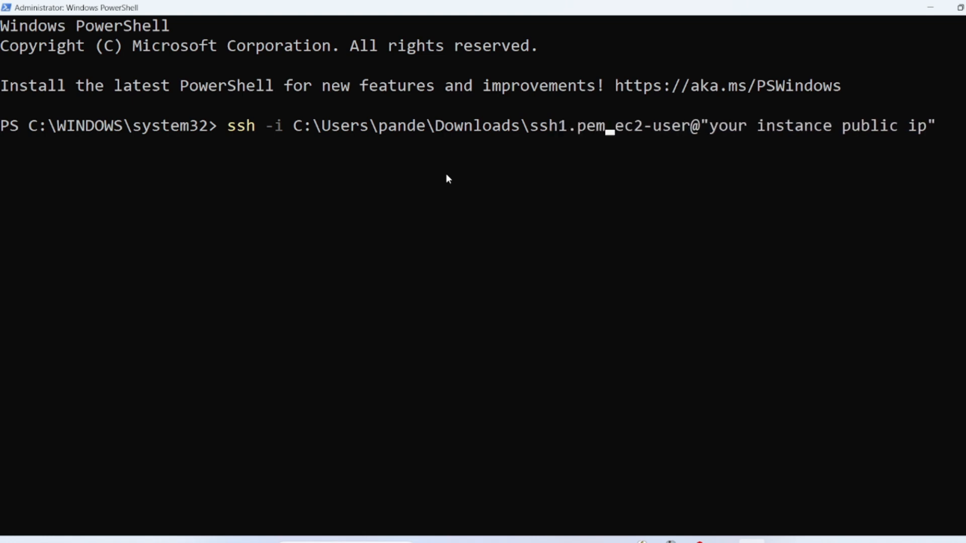
{"action": "key", "text": "Right"}
{"action": "key", "text": "Right"}
{"action": "key", "text": "Right"}
{"action": "key", "text": "Right"}
{"action": "key", "text": "Right"}
{"action": "key", "text": "Right"}
{"action": "key", "text": "Right"}
{"action": "key", "text": "Right"}
{"action": "key", "text": "Right"}
{"action": "key", "text": "Right"}
{"action": "key", "text": "Right"}
{"action": "key", "text": "Right"}
{"action": "key", "text": "Right"}
{"action": "key", "text": "Right"}
{"action": "key", "text": "Right"}
{"action": "key", "text": "Right"}
{"action": "key", "text": "Right"}
{"action": "key", "text": "Right"}
{"action": "key", "text": "Right"}
{"action": "key", "text": "Right"}
{"action": "key", "text": "Right"}
{"action": "key", "text": "Right"}
{"action": "key", "text": "Right"}
{"action": "key", "text": "Right"}
{"action": "key", "text": "Right"}
{"action": "key", "text": "Right"}
{"action": "key", "text": "Right"}
{"action": "key", "text": "Right"}
{"action": "key", "text": "Right"}
{"action": "key", "text": "Right"}
{"action": "key", "text": "Right"}
{"action": "key", "text": "Right"}
{"action": "key", "text": "Right"}
{"action": "key", "text": "Right"}
{"action": "key", "text": "Right"}
{"action": "key", "text": "BackSpace"}
{"action": "key", "text": "BackSpace"}
{"action": "key", "text": "BackSpace"}
{"action": "key", "text": "BackSpace"}
{"action": "key", "text": "BackSpace"}
{"action": "key", "text": "BackSpace"}
{"action": "key", "text": "BackSpace"}
{"action": "key", "text": "BackSpace"}
{"action": "key", "text": "BackSpace"}
{"action": "key", "text": "BackSpace"}
{"action": "key", "text": "BackSpace"}
{"action": "key", "text": "BackSpace"}
{"action": "key", "text": "BackSpace"}
{"action": "key", "text": "BackSpace"}
{"action": "key", "text": "BackSpace"}
{"action": "key", "text": "BackSpace"}
{"action": "key", "text": "BackSpace"}
{"action": "key", "text": "BackSpace"}
{"action": "key", "text": "BackSpace"}
{"action": "key", "text": "BackSpace"}
{"action": "key", "text": "BackSpace"}
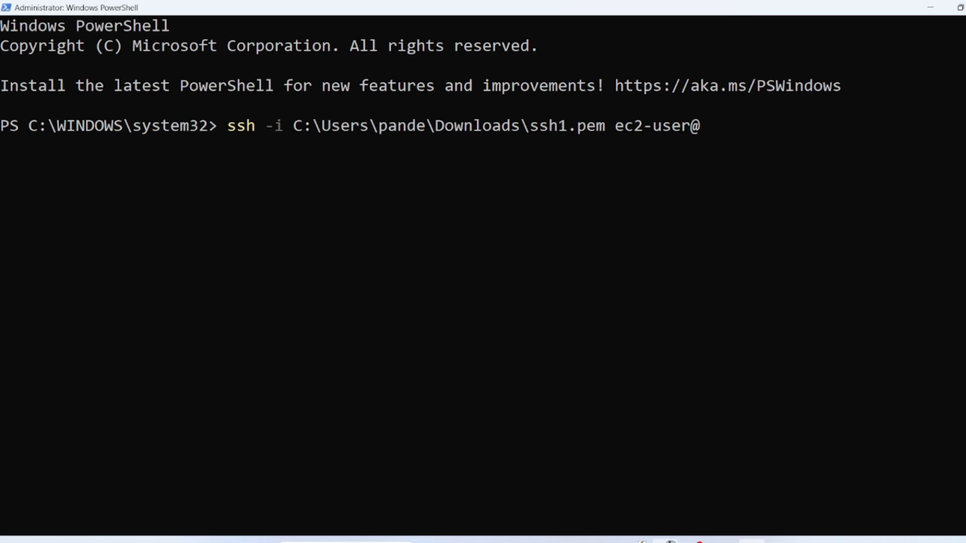
{"action": "left_click", "coordinate": [666, 541]}
{"action": "scroll", "coordinate": [453, 202], "scroll_direction": "up", "scroll_amount": 5}
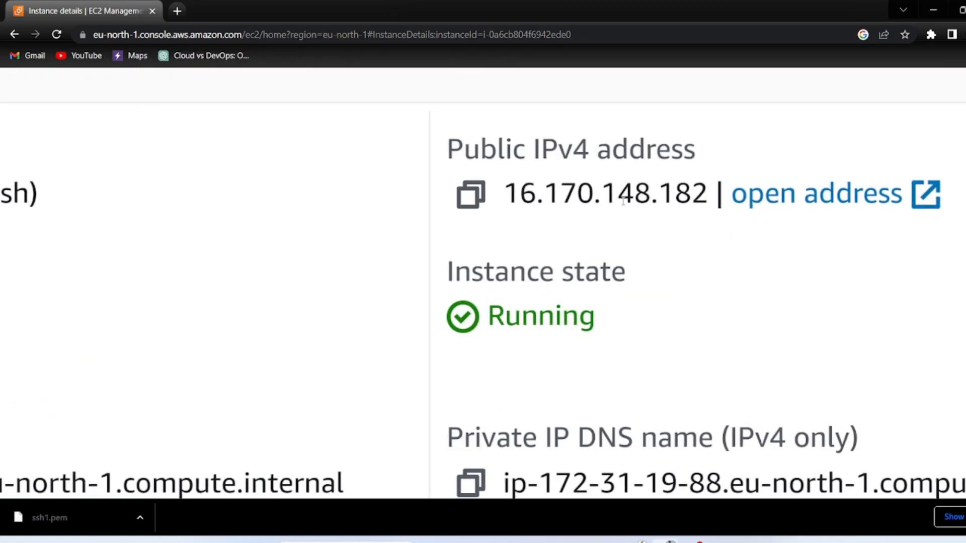
{"action": "left_click", "coordinate": [477, 204]}
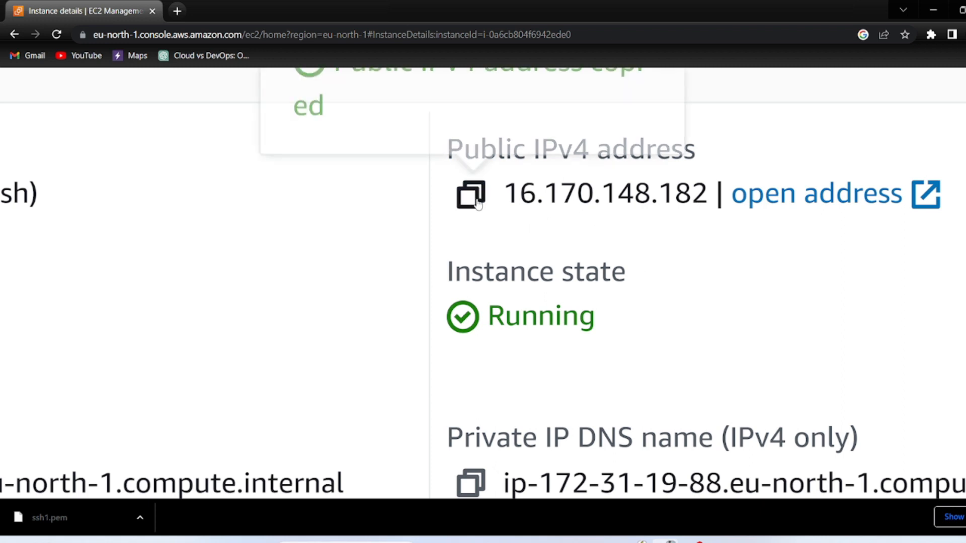
{"action": "scroll", "coordinate": [478, 203], "scroll_direction": "down", "scroll_amount": 5}
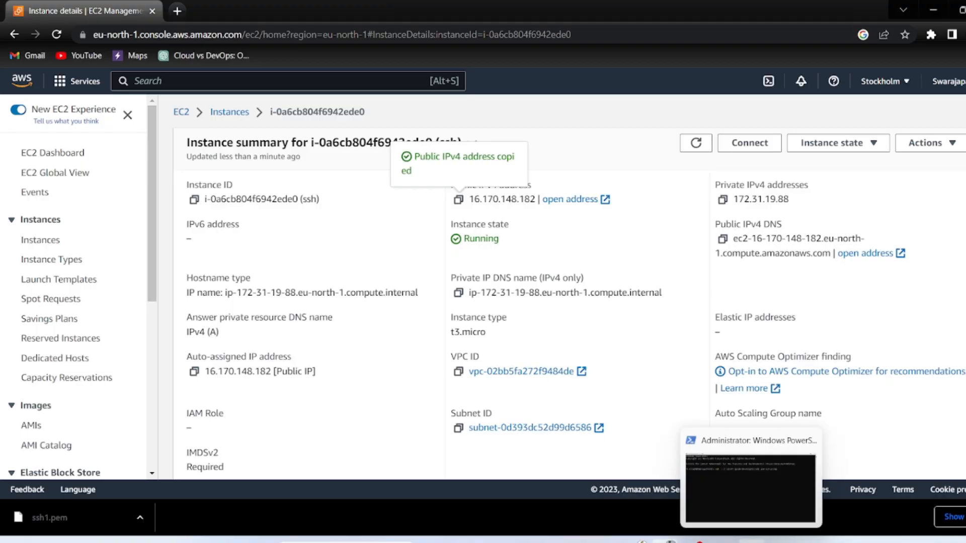
{"action": "left_click", "coordinate": [750, 541]}
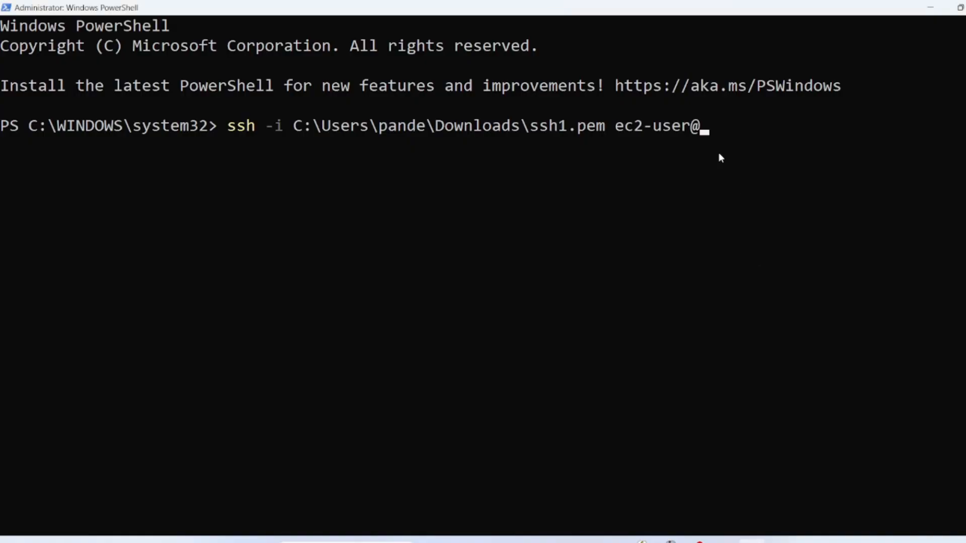
{"action": "key", "text": "ctrl+v"}
{"action": "key", "text": "Return"}
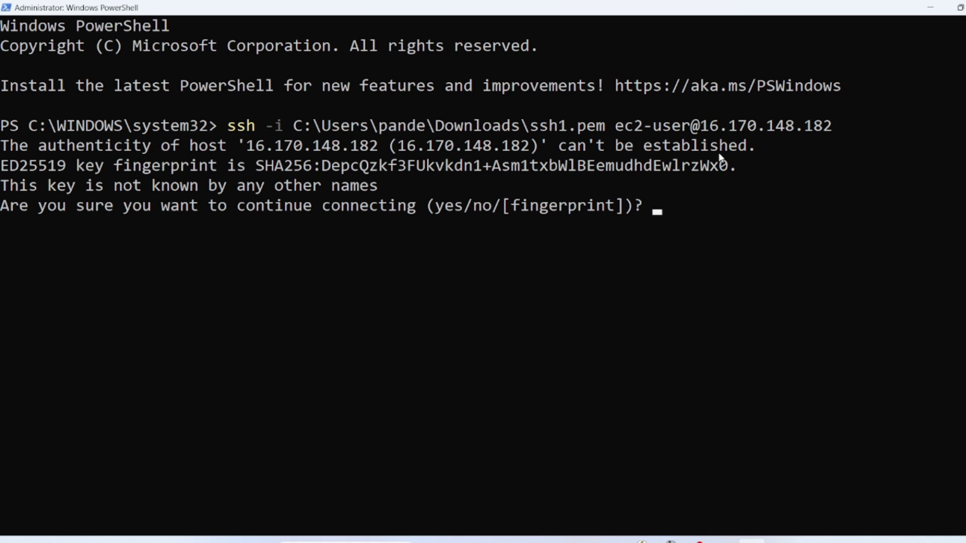
Answer 'yes' to the host fingerprint prompt and check the ec2-user shell prompt output
{"action": "type", "text": "yes"}
{"action": "key", "text": "Return"}
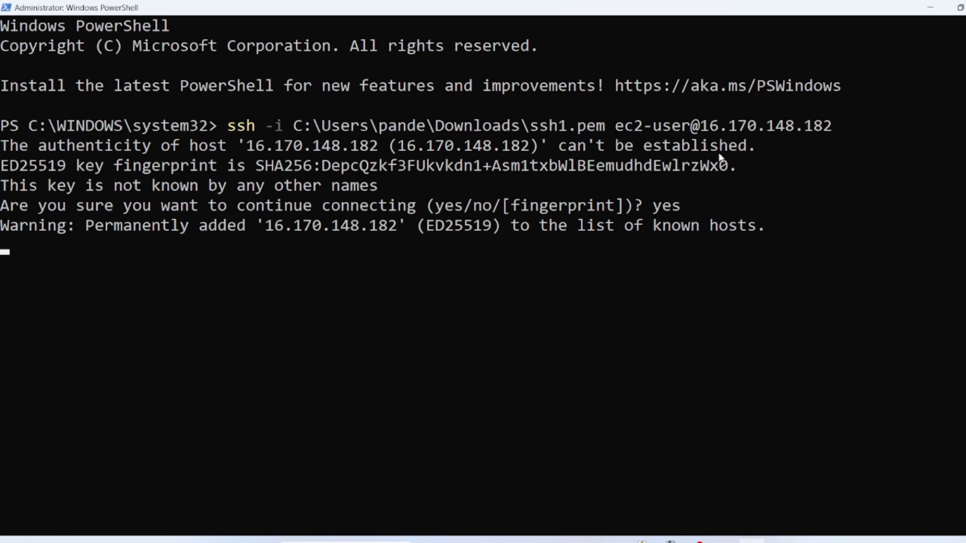
{"action": "scroll", "coordinate": [56, 399], "scroll_direction": "down", "scroll_amount": 2}
{"action": "scroll", "coordinate": [56, 398], "scroll_direction": "down", "scroll_amount": 1}
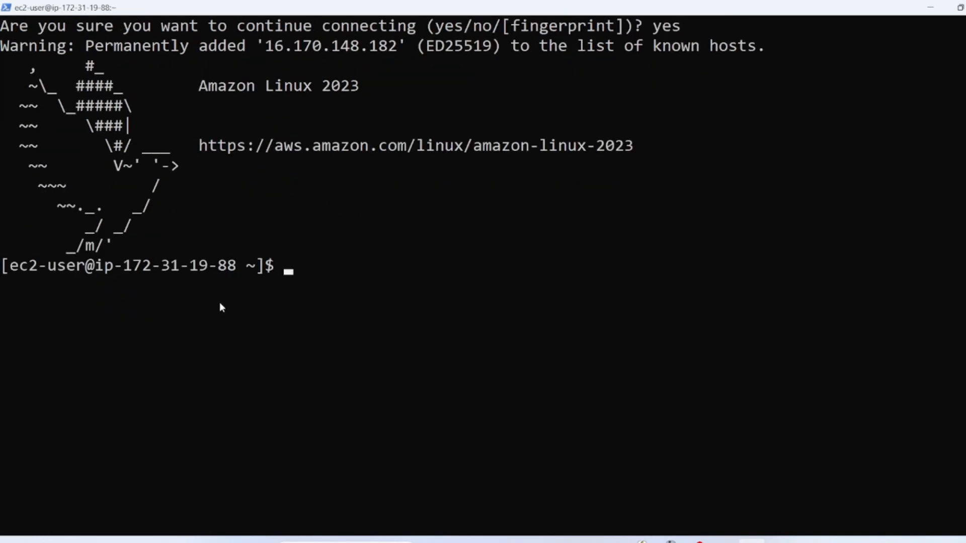
{"action": "scroll", "coordinate": [267, 267], "scroll_direction": "up", "scroll_amount": 1, "text": "ctrl"}
{"action": "scroll", "coordinate": [266, 270], "scroll_direction": "down", "scroll_amount": 1, "text": "ctrl"}
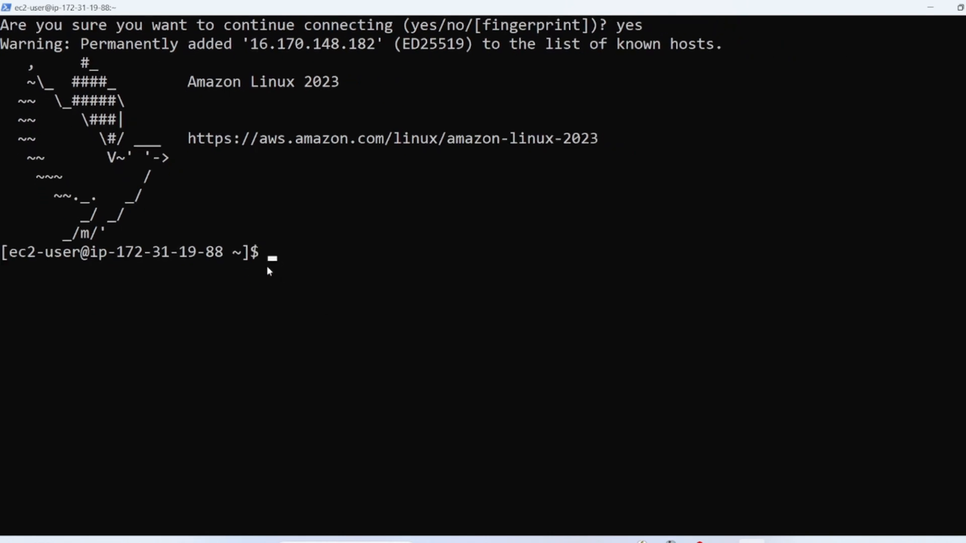
{"action": "left_click", "coordinate": [4, 269]}
{"action": "left_click_drag", "start_coordinate": [4, 269], "coordinate": [190, 271]}
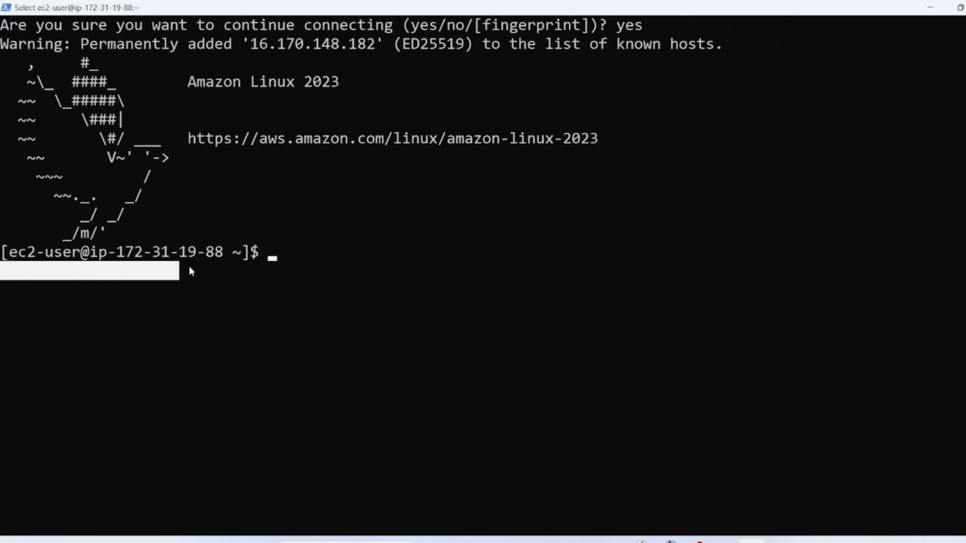
{"action": "left_click", "coordinate": [263, 272]}
{"action": "left_click", "coordinate": [291, 269]}
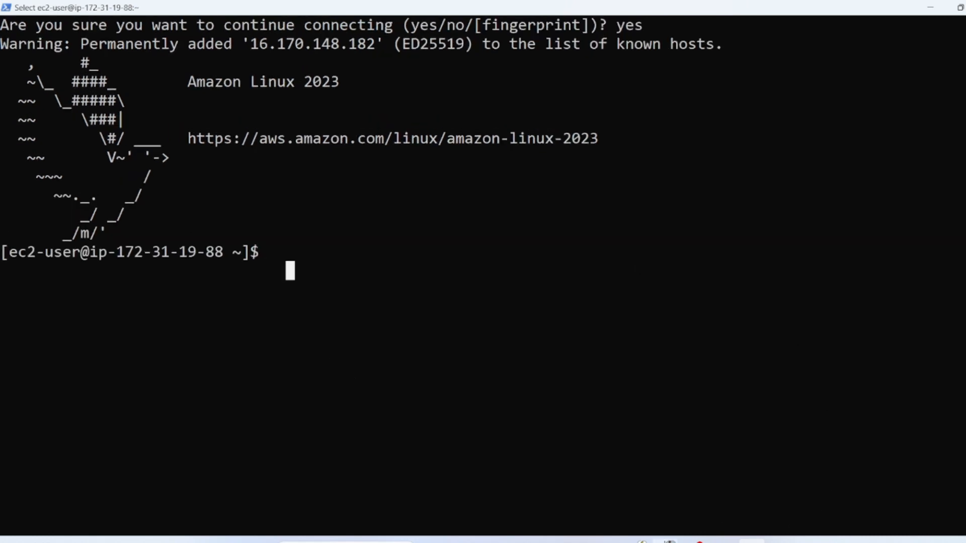
Return to the ssh instance's summary page in Chrome
{"action": "mouse_move", "coordinate": [663, 539]}
{"action": "left_click", "coordinate": [664, 483]}
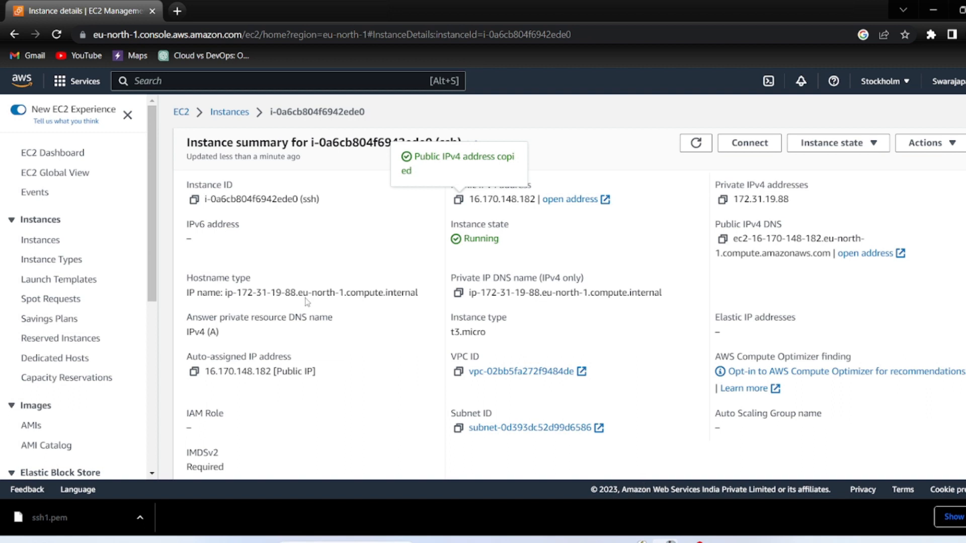